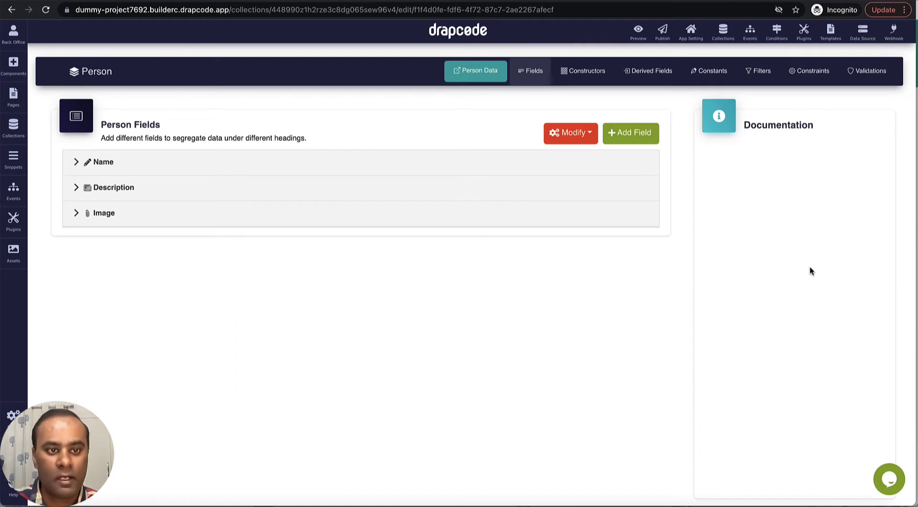
Review the definitions of the Person collection's Name, Description and Image fields
{"action": "left_click", "coordinate": [313, 167]}
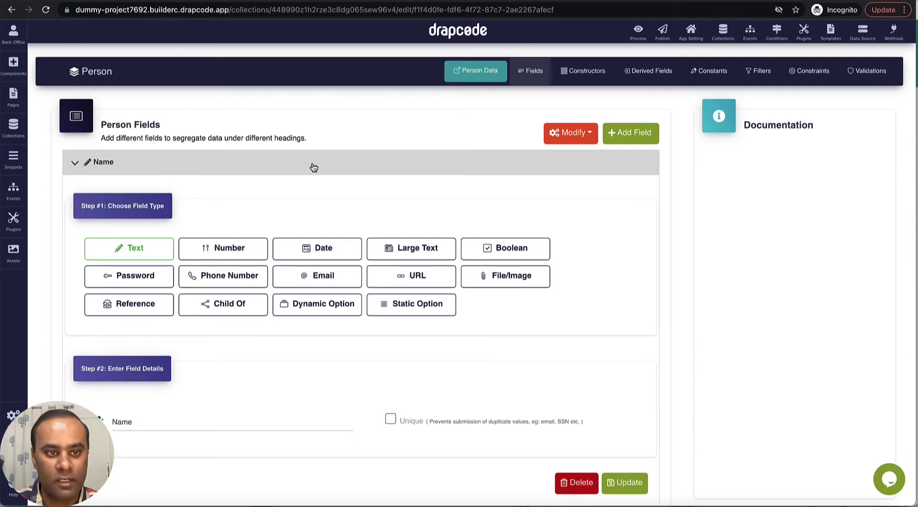
{"action": "left_click", "coordinate": [313, 166]}
{"action": "left_click", "coordinate": [308, 193]}
{"action": "left_click", "coordinate": [308, 192]}
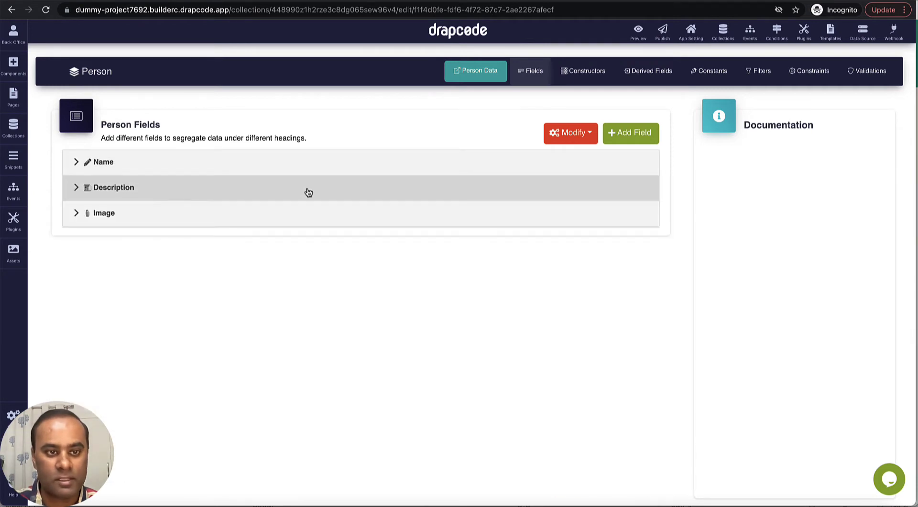
{"action": "left_click", "coordinate": [311, 214]}
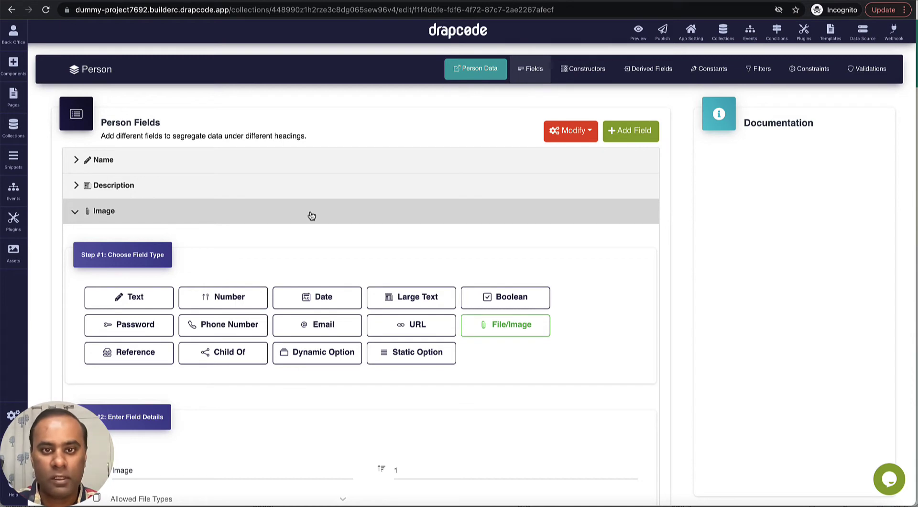
{"action": "left_click", "coordinate": [311, 215]}
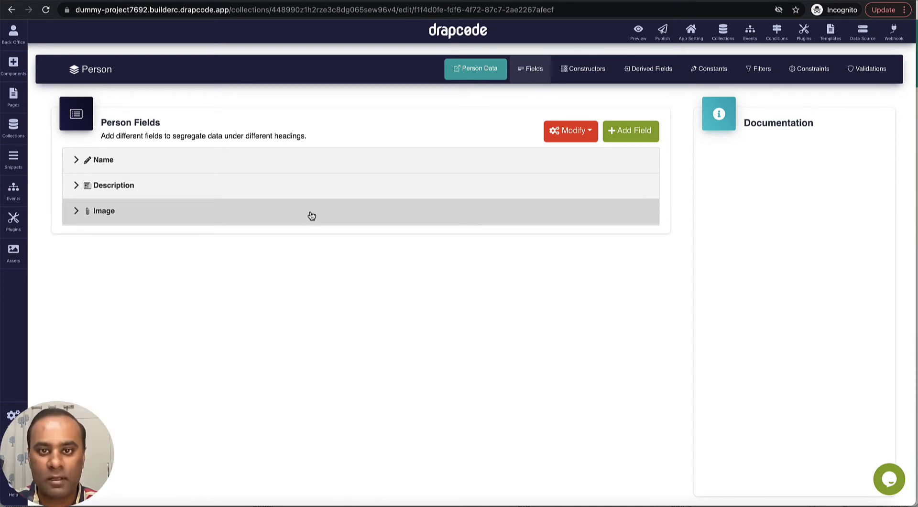
Start a new record in the Person collection's data named "Person One" with the description "Random Description for Person One"
{"action": "left_click", "coordinate": [477, 73]}
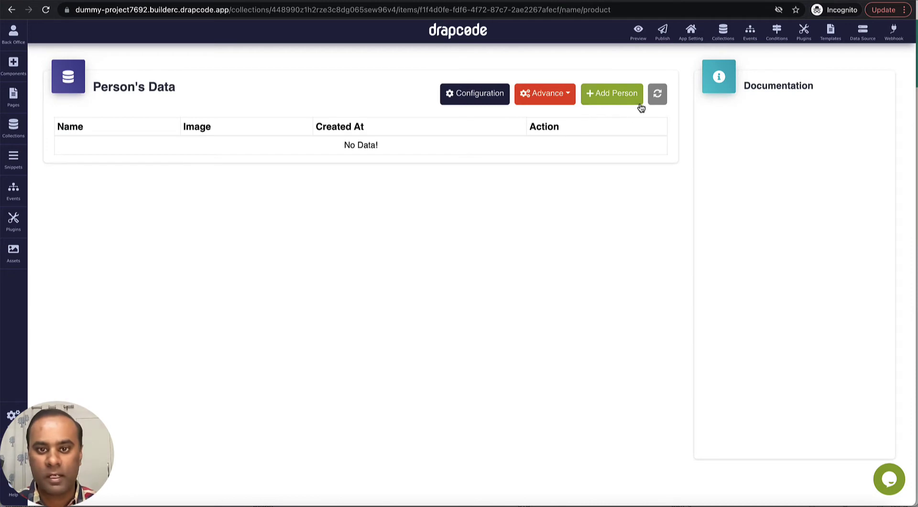
{"action": "left_click", "coordinate": [618, 95]}
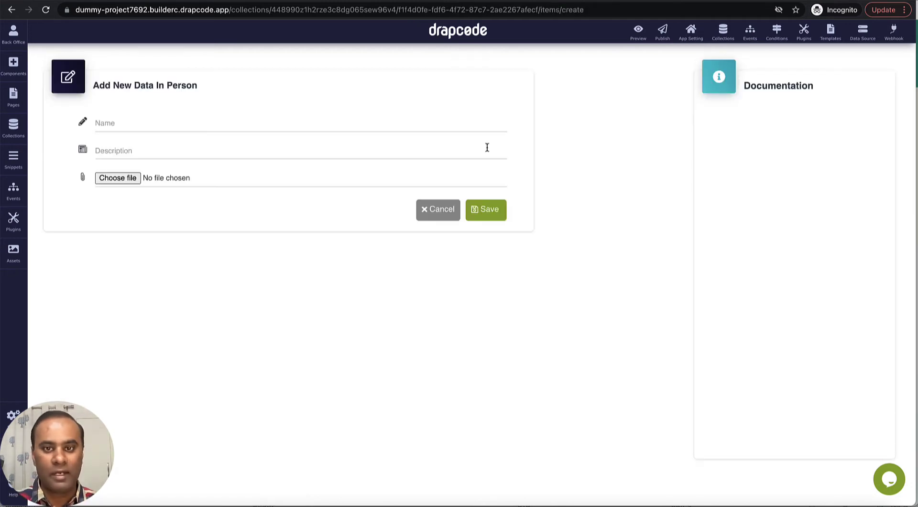
{"action": "left_click", "coordinate": [471, 129]}
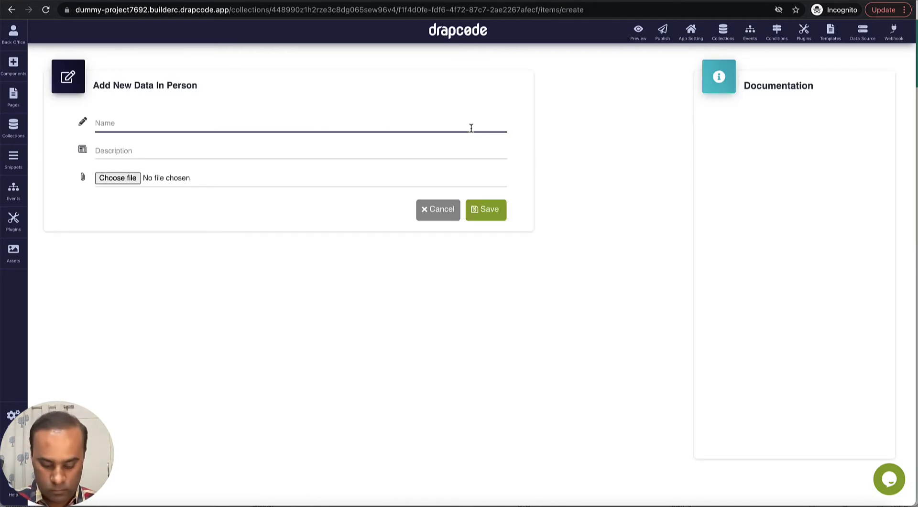
{"action": "type", "text": "Person One"}
{"action": "key", "text": "Tab"}
{"action": "type", "text": "Random "}
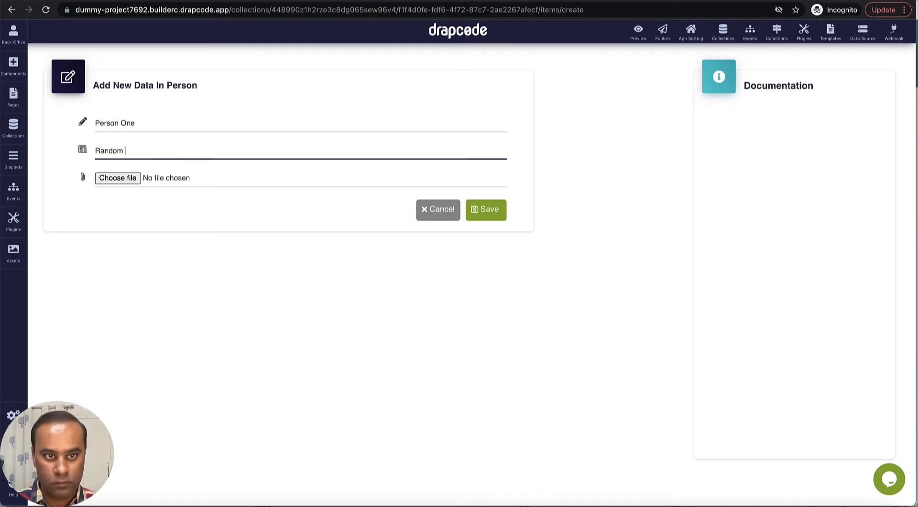
{"action": "type", "text": "Description for Person One"}
{"action": "key", "text": "ctrl+a"}
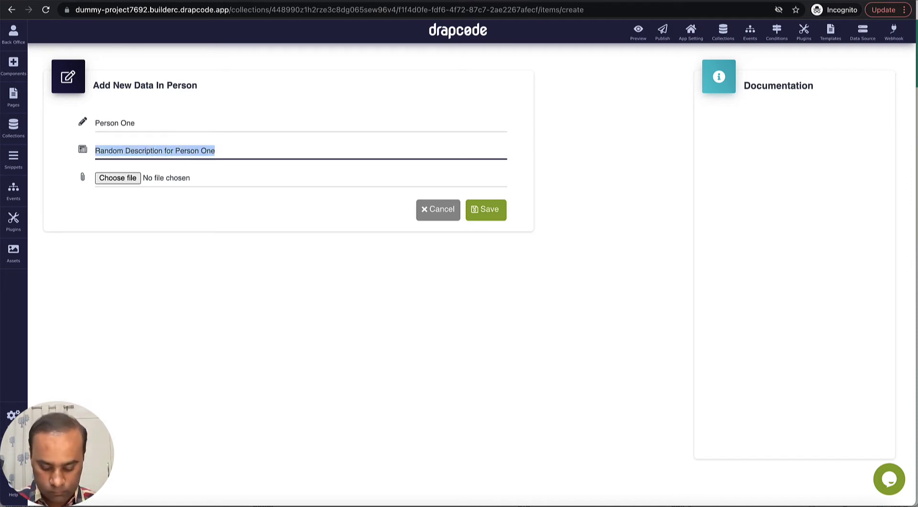
Attach the image aaa.jpeg from Downloads to the Person One record and save it
{"action": "key", "text": "Tab"}
{"action": "key", "text": "space"}
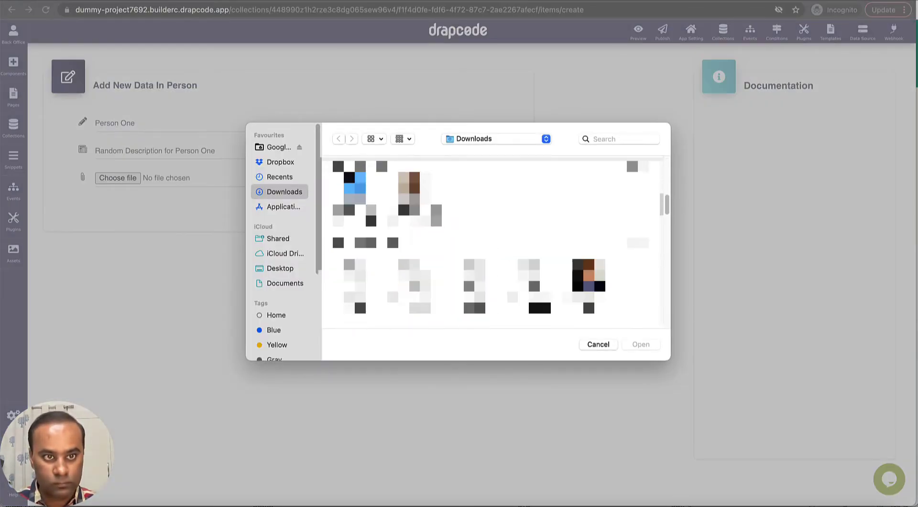
{"action": "scroll", "coordinate": [493, 241], "scroll_direction": "down", "scroll_amount": 5}
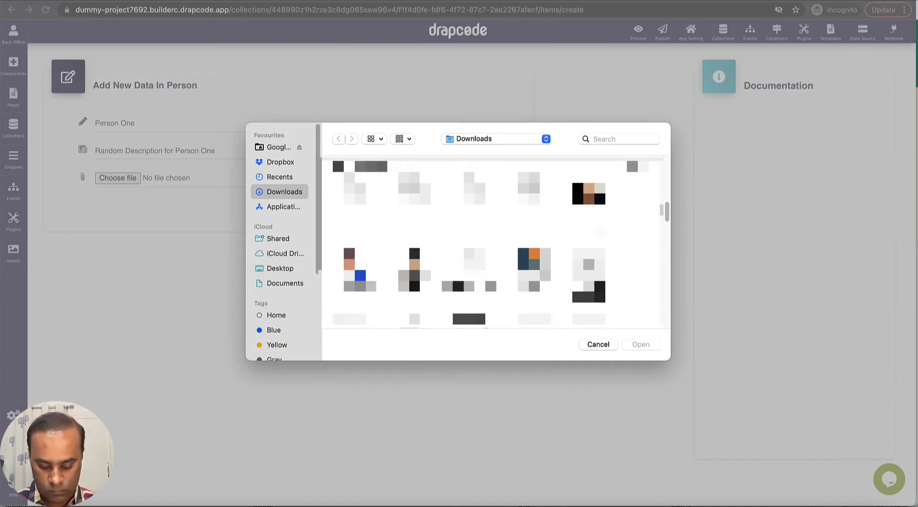
{"action": "double_click", "coordinate": [359, 268]}
{"action": "left_click", "coordinate": [486, 210]}
Start a new record named "Person Two" with the description "Random Description for Person Two"
{"action": "left_click", "coordinate": [612, 92]}
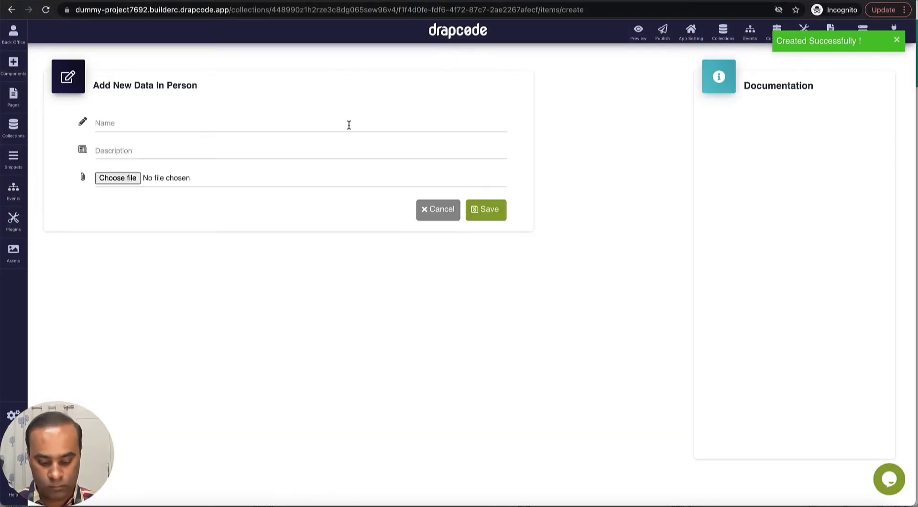
{"action": "left_click", "coordinate": [349, 125]}
{"action": "type", "text": "Random Description for Person 3"}
{"action": "key", "text": "ctrl+a"}
{"action": "key", "text": "BackSpace"}
{"action": "type", "text": "Person "}
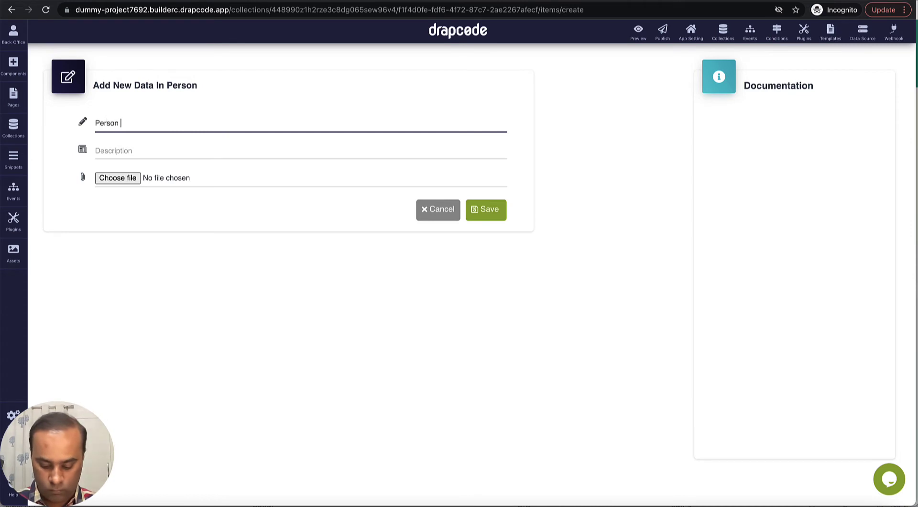
{"action": "type", "text": "Two"}
{"action": "key", "text": "Tab"}
{"action": "type", "text": "Random Description for Person Two"}
Attach the image bbb.png from Downloads to the Person Two record and save it
{"action": "key", "text": "Tab"}
{"action": "key", "text": "space"}
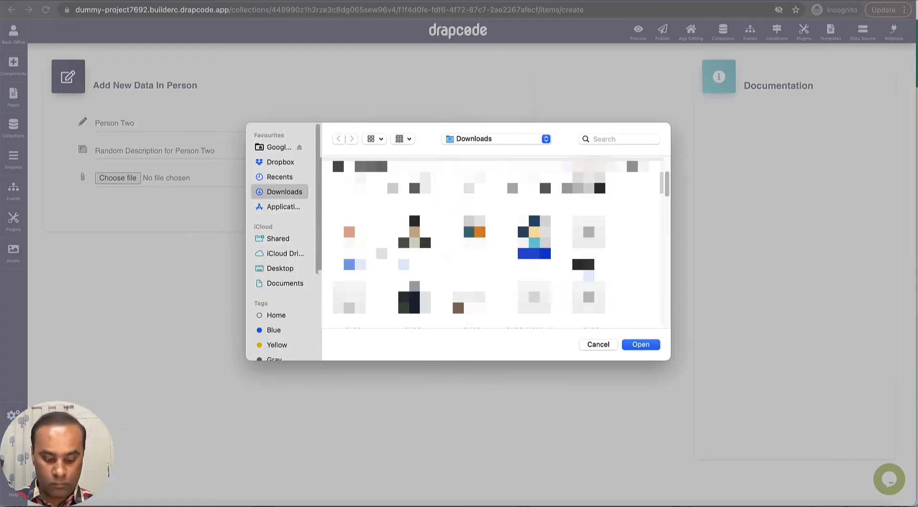
{"action": "double_click", "coordinate": [415, 239]}
{"action": "left_click", "coordinate": [486, 210]}
Start a new record named "Person Three" with the description "Random Description for Person Three"
{"action": "left_click", "coordinate": [610, 92]}
{"action": "left_click", "coordinate": [396, 126]}
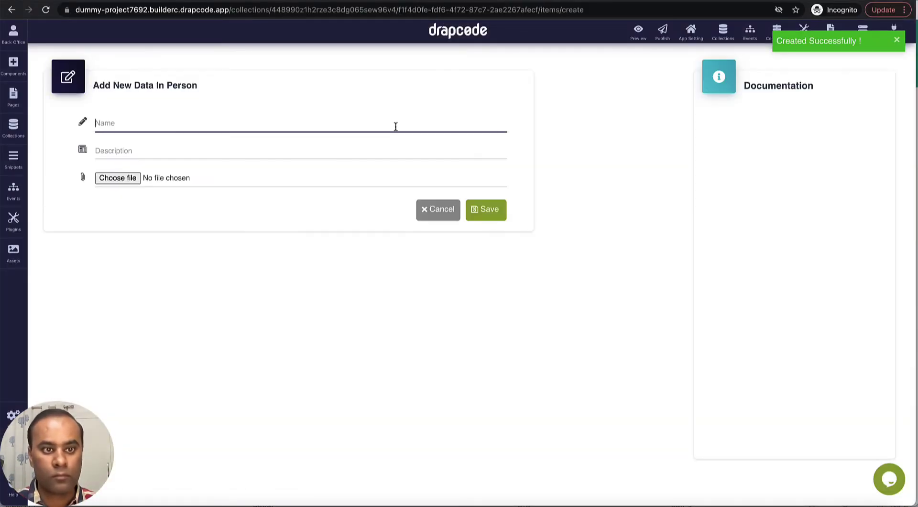
{"action": "type", "text": "Person Three"}
{"action": "key", "text": "Tab"}
{"action": "type", "text": "Random Description for Person Two"}
{"action": "key", "text": "BackSpace"}
{"action": "key", "text": "BackSpace"}
{"action": "type", "text": "hre"}
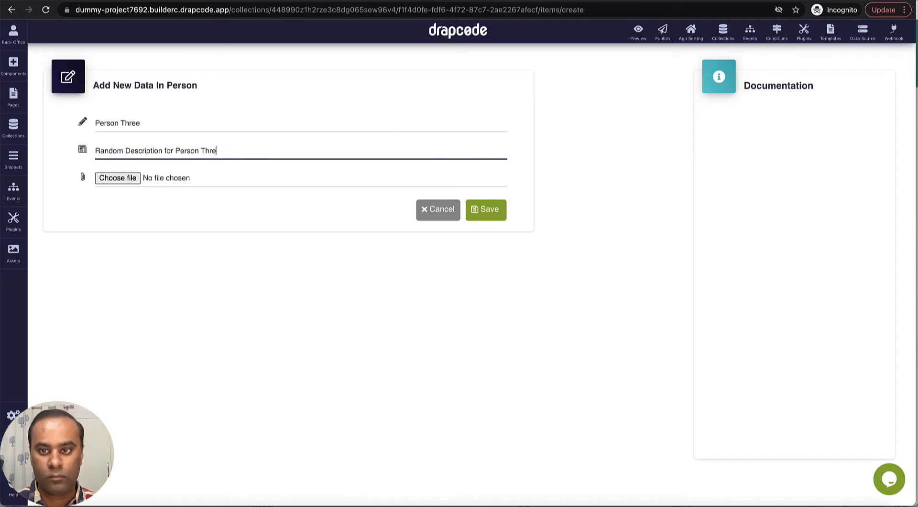
{"action": "type", "text": "e"}
Attach the image ccc.png from Downloads to the Person Three record and save it
{"action": "left_click", "coordinate": [122, 180]}
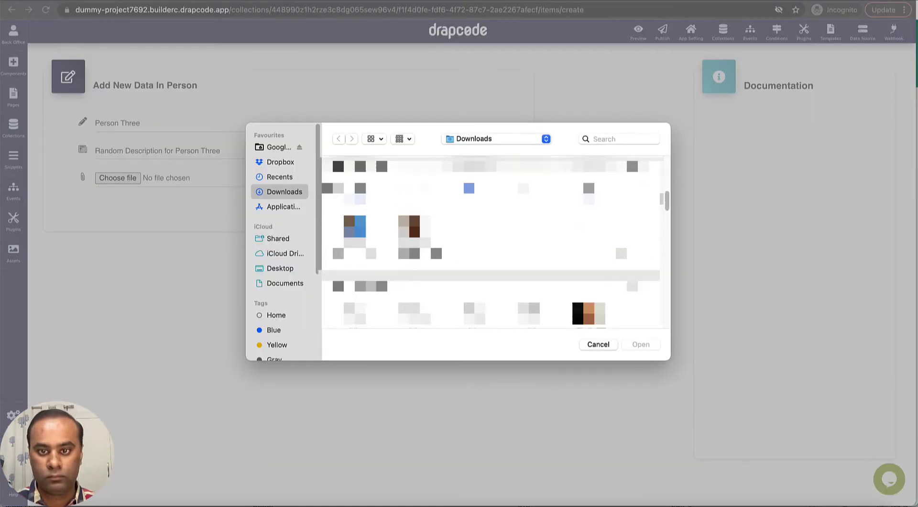
{"action": "left_click", "coordinate": [631, 210]}
{"action": "double_click", "coordinate": [532, 258]}
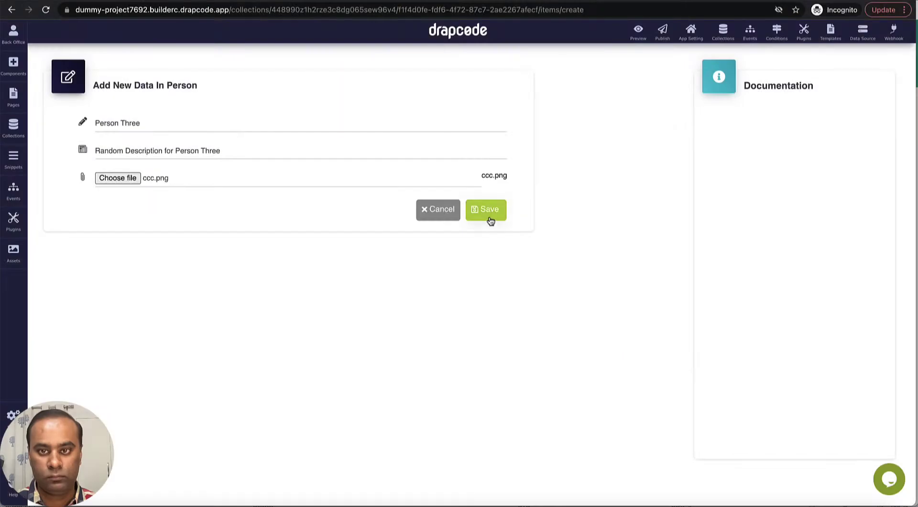
{"action": "left_click", "coordinate": [490, 220]}
Start a new record named "Person 4" with the description "Random Description for Person Four"
{"action": "left_click", "coordinate": [611, 92]}
{"action": "type", "text": "Person 4"}
{"action": "key", "text": "Tab"}
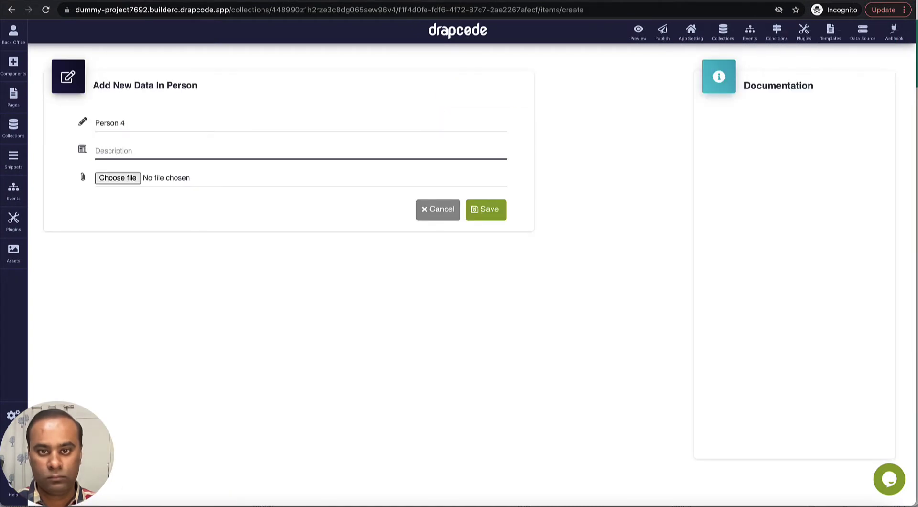
{"action": "type", "text": "Random Description for Person Four"}
Attach the image ddd.png from Downloads to the Person 4 record and save it
{"action": "key", "text": "Tab"}
{"action": "key", "text": "space"}
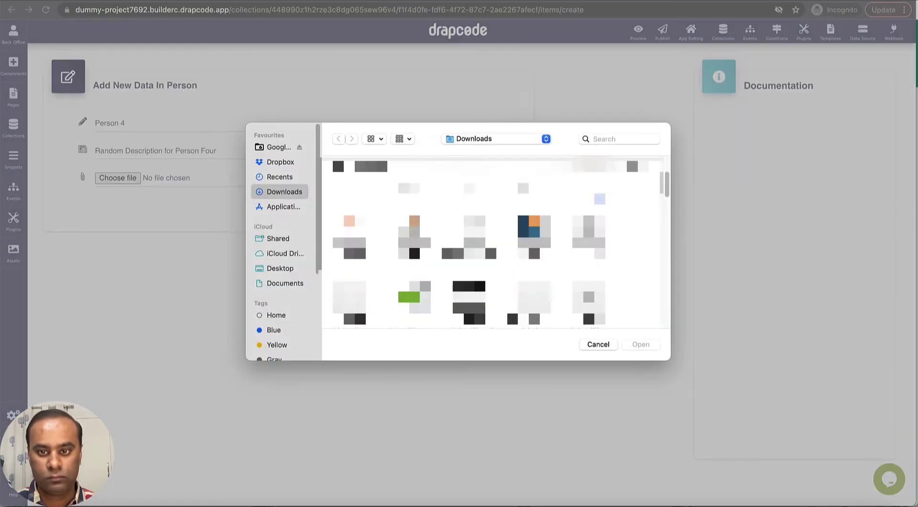
{"action": "double_click", "coordinate": [414, 243]}
{"action": "left_click", "coordinate": [486, 209]}
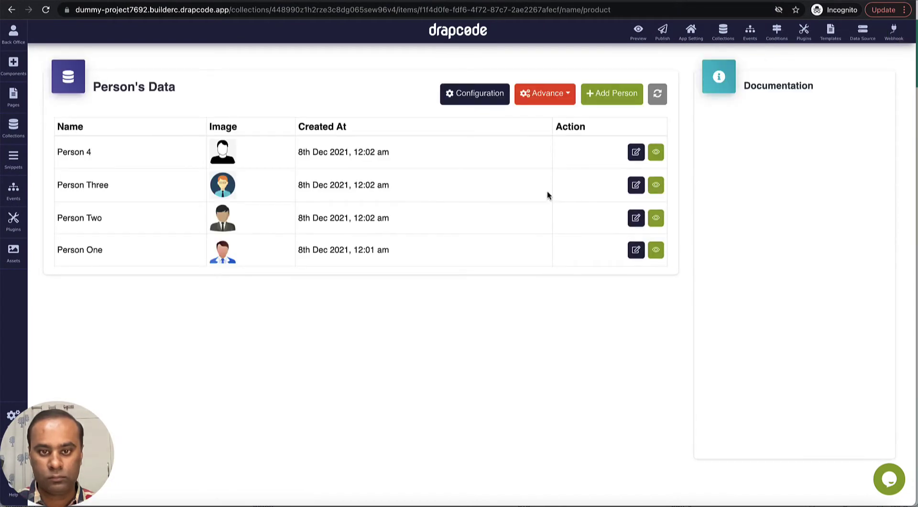
Rename the Person 4 record as "Person Four" and save the change
{"action": "left_click", "coordinate": [636, 151]}
{"action": "double_click", "coordinate": [128, 124]}
{"action": "type", "text": "Four"}
{"action": "left_click", "coordinate": [486, 209]}
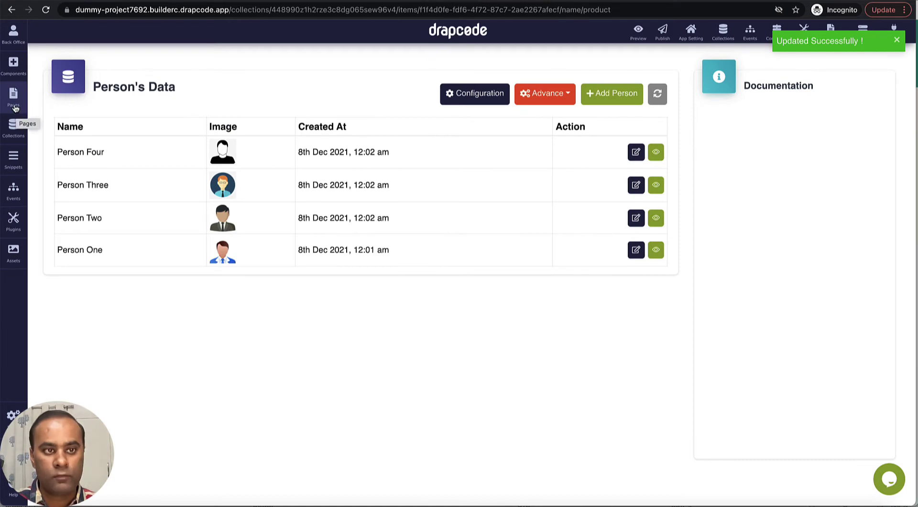
Open the home page in the page editor and add a Data Table component to the empty canvas
{"action": "left_click", "coordinate": [13, 96]}
{"action": "left_click", "coordinate": [71, 119]}
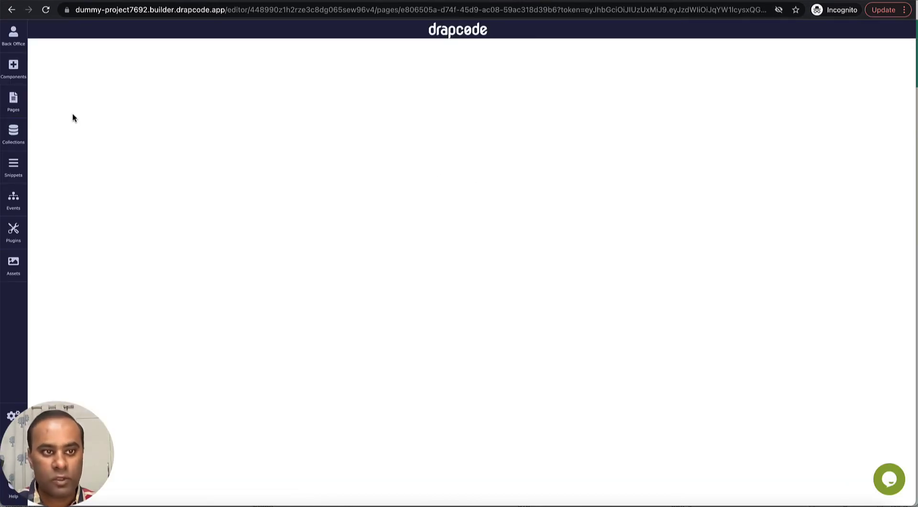
{"action": "left_click", "coordinate": [14, 72]}
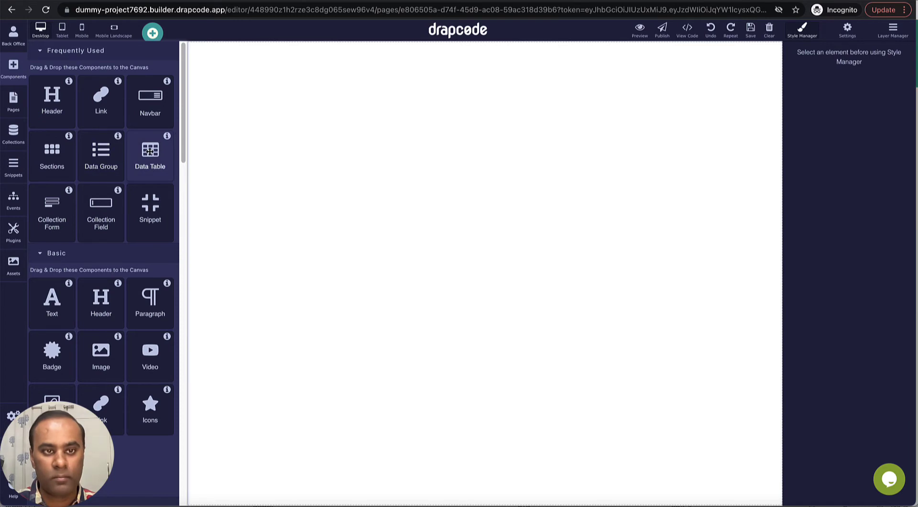
{"action": "left_click_drag", "start_coordinate": [150, 153], "coordinate": [232, 160]}
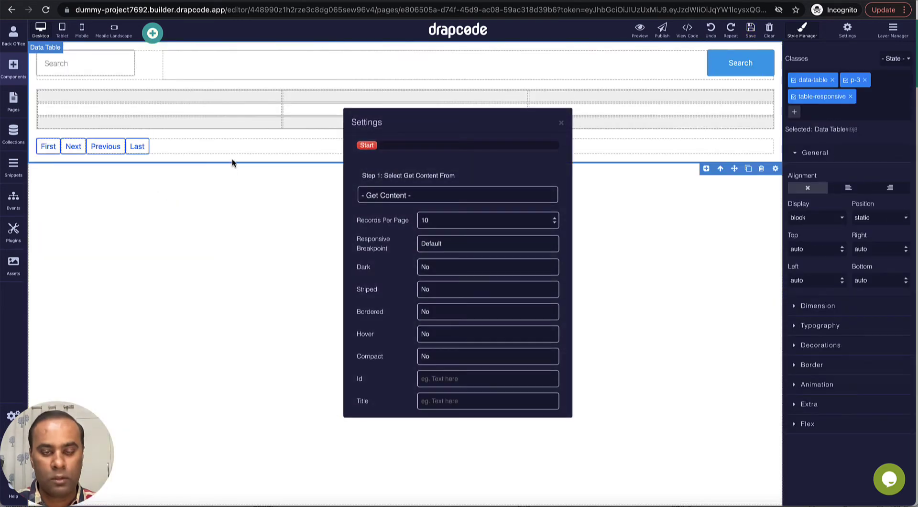
Set the data table to Get Data From Collection with Person as the collection, and close its settings
{"action": "left_click", "coordinate": [432, 197]}
{"action": "left_click", "coordinate": [423, 206]}
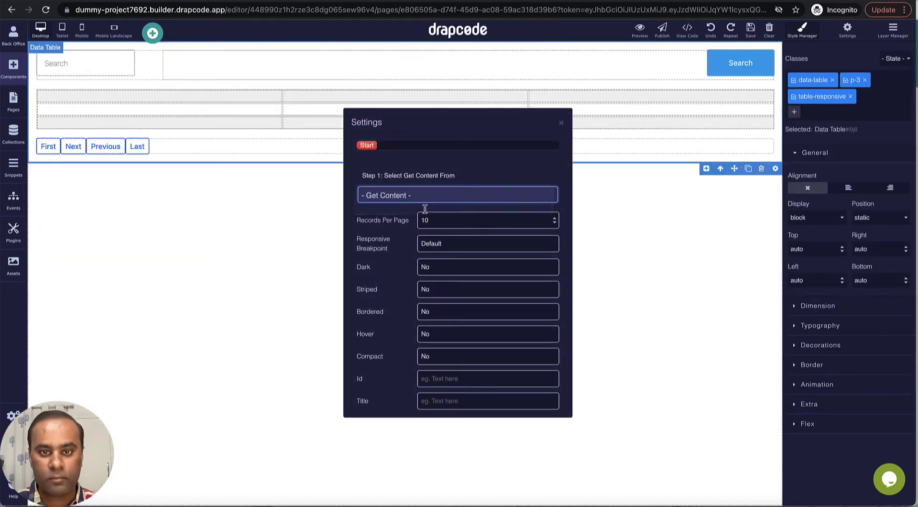
{"action": "left_click", "coordinate": [418, 214]}
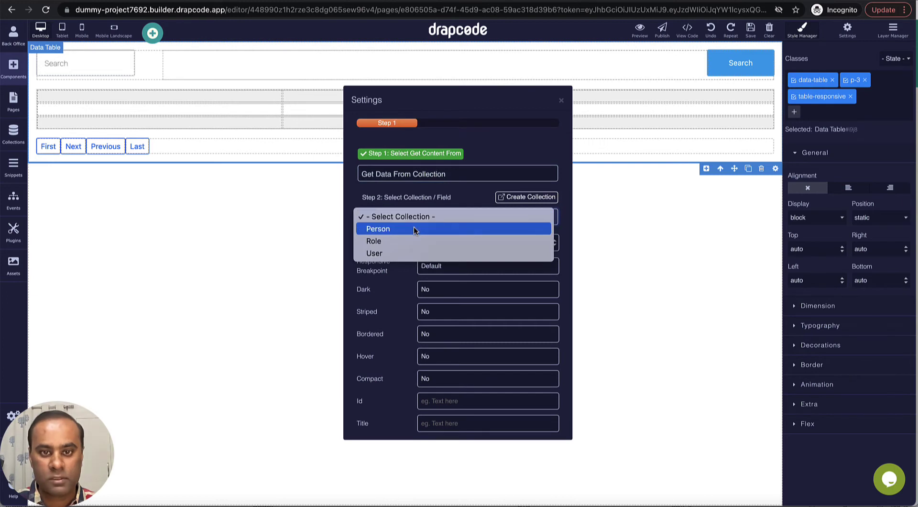
{"action": "left_click", "coordinate": [414, 228]}
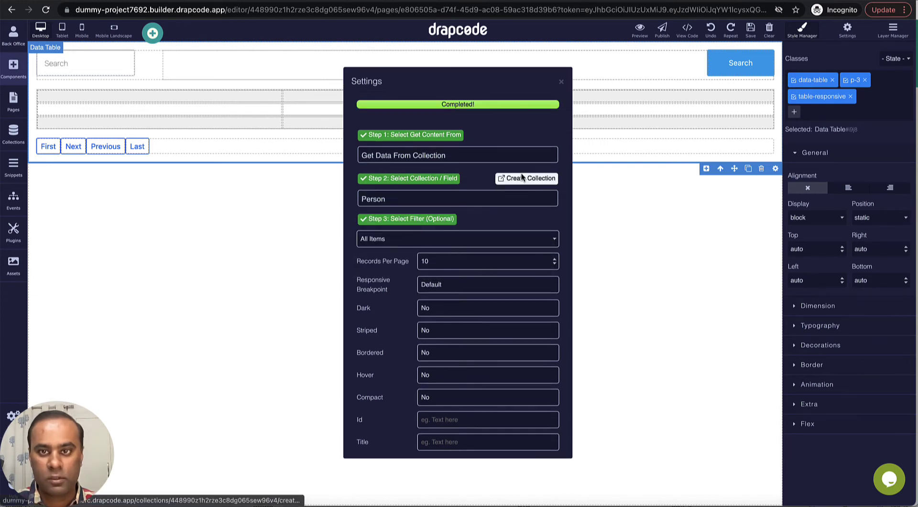
{"action": "left_click", "coordinate": [561, 83]}
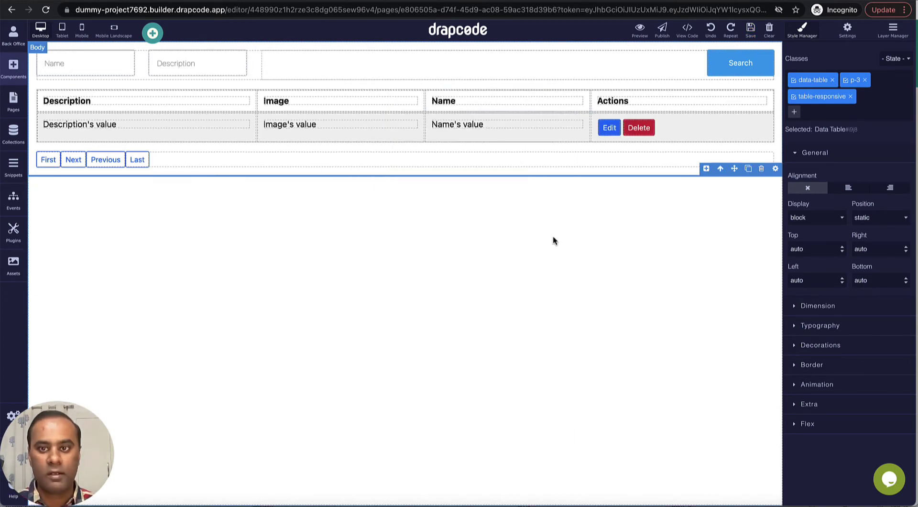
Delete the data table's Actions header and cell, and move the Name header and value cells to the first column
{"action": "left_click", "coordinate": [733, 93]}
{"action": "left_click", "coordinate": [753, 83]}
{"action": "left_click", "coordinate": [751, 123]}
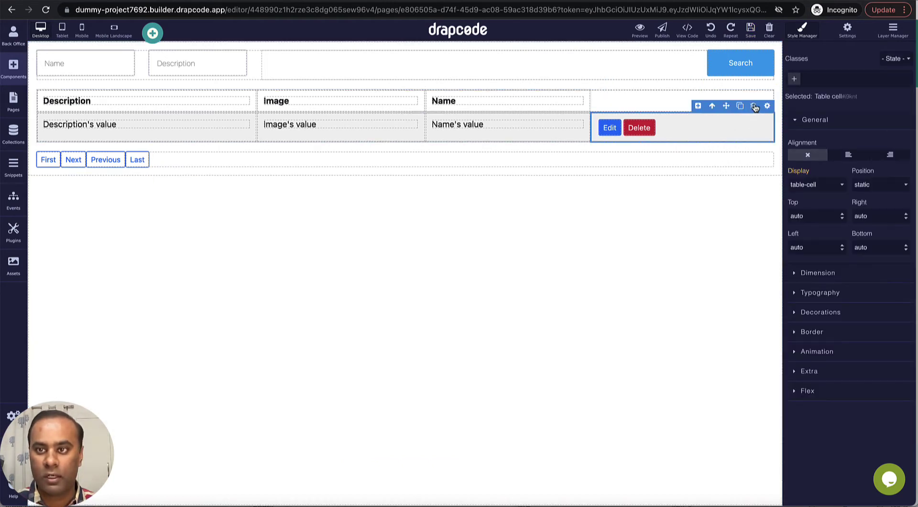
{"action": "left_click", "coordinate": [753, 106]}
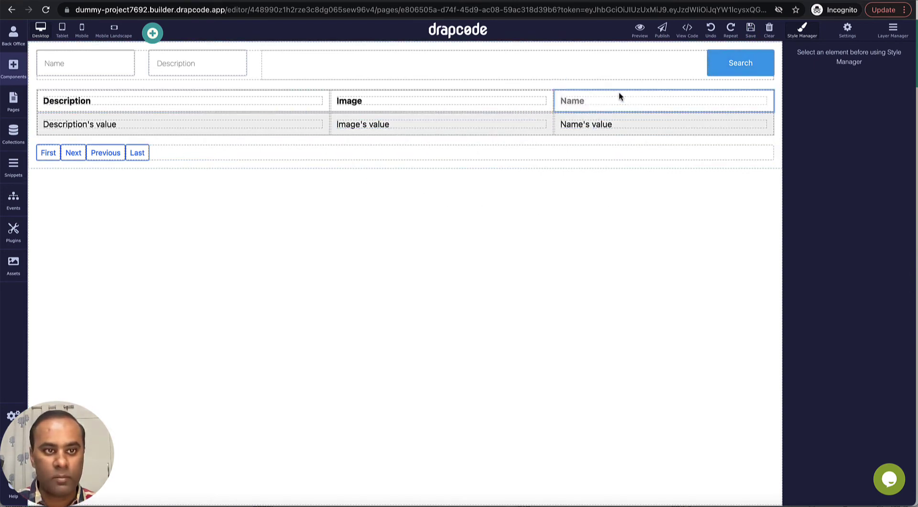
{"action": "left_click_drag", "start_coordinate": [619, 96], "coordinate": [123, 104]}
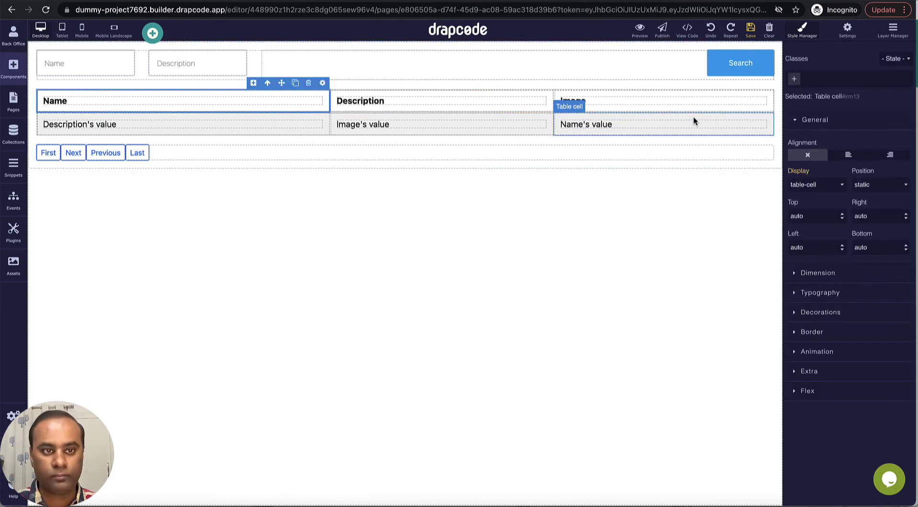
{"action": "left_click_drag", "start_coordinate": [694, 121], "coordinate": [123, 123]}
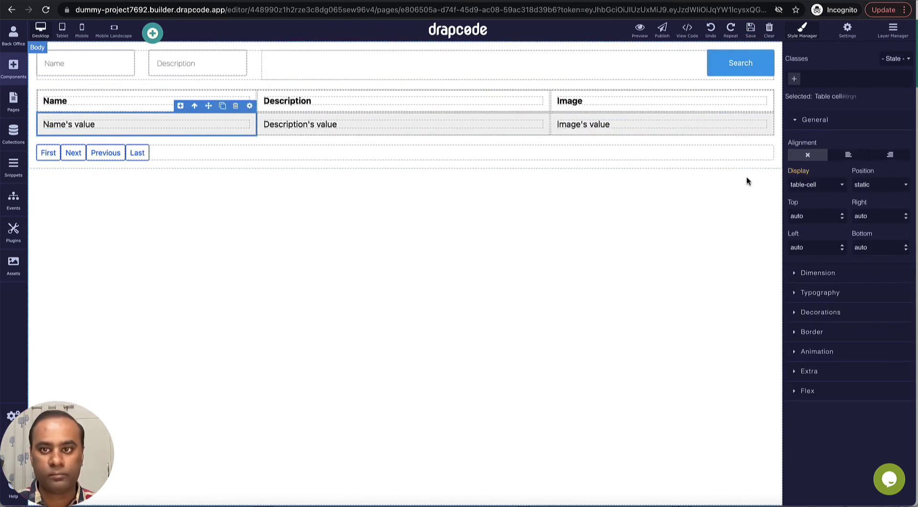
Preview the home page to check the Person table's data and image column, and return to the page editor
{"action": "left_click", "coordinate": [639, 30]}
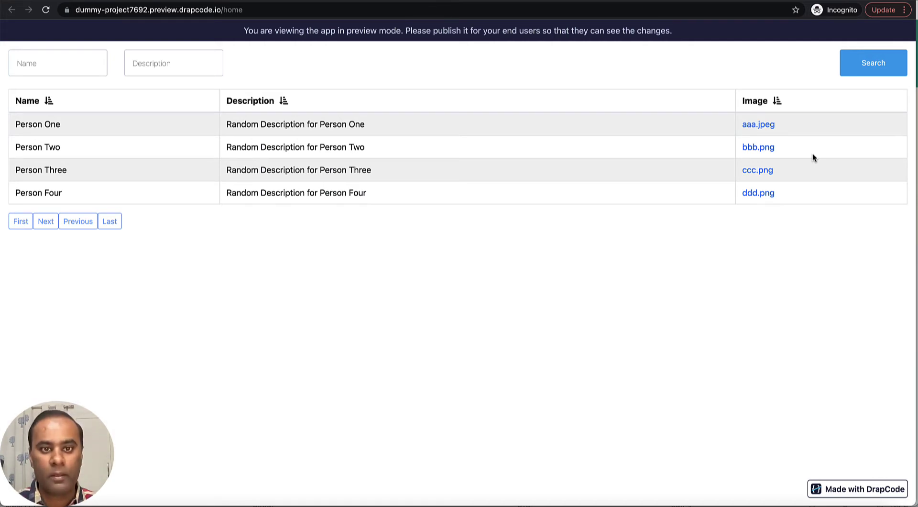
{"action": "key", "text": "ctrl+Tab"}
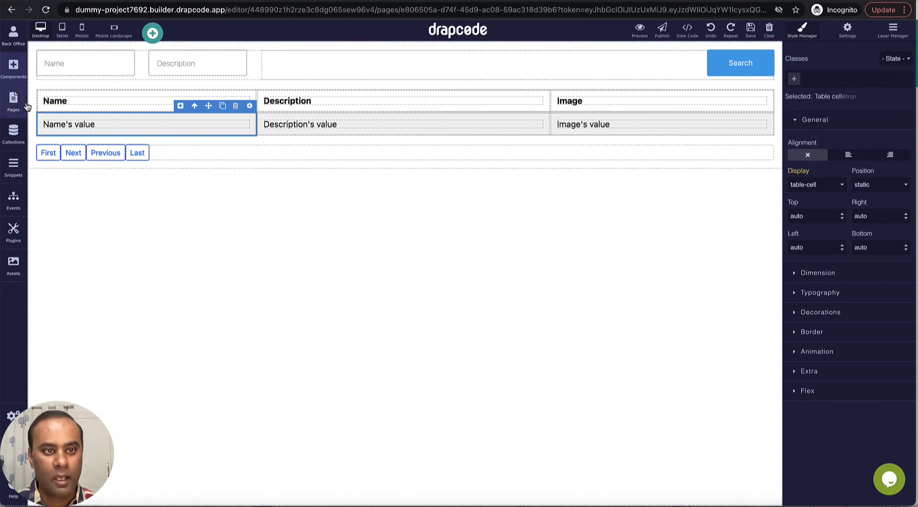
Add an Image component to the data table's Image value cell and delete the "Image's value" text from that cell
{"action": "left_click", "coordinate": [14, 68]}
{"action": "scroll", "coordinate": [103, 225], "scroll_direction": "down", "scroll_amount": 3}
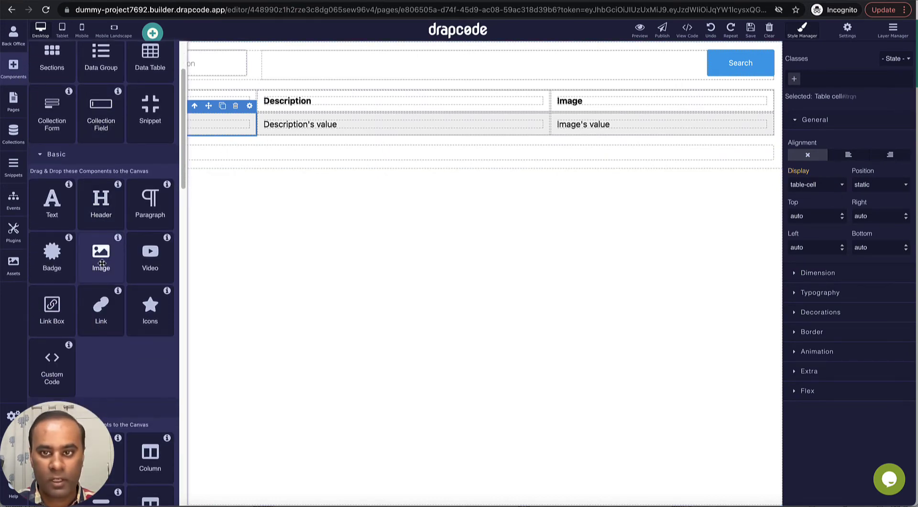
{"action": "left_click_drag", "start_coordinate": [102, 265], "coordinate": [664, 127]}
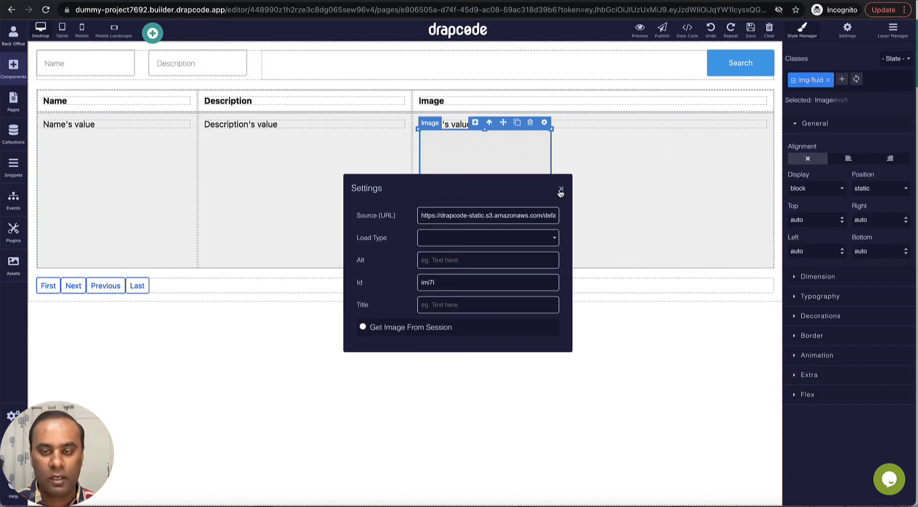
{"action": "left_click", "coordinate": [561, 190]}
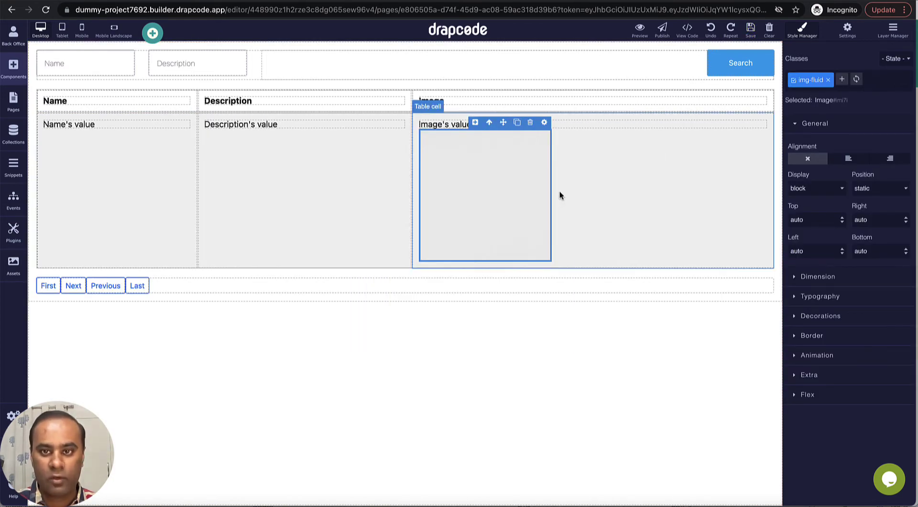
{"action": "left_click", "coordinate": [593, 124]}
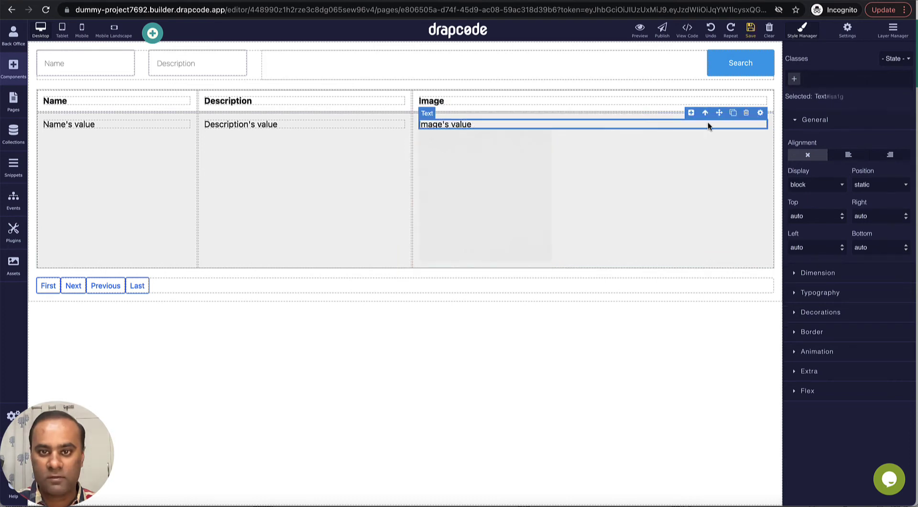
{"action": "left_click", "coordinate": [745, 113]}
Set the height of the image in the data table's Image cell to 150 px
{"action": "left_click", "coordinate": [518, 197]}
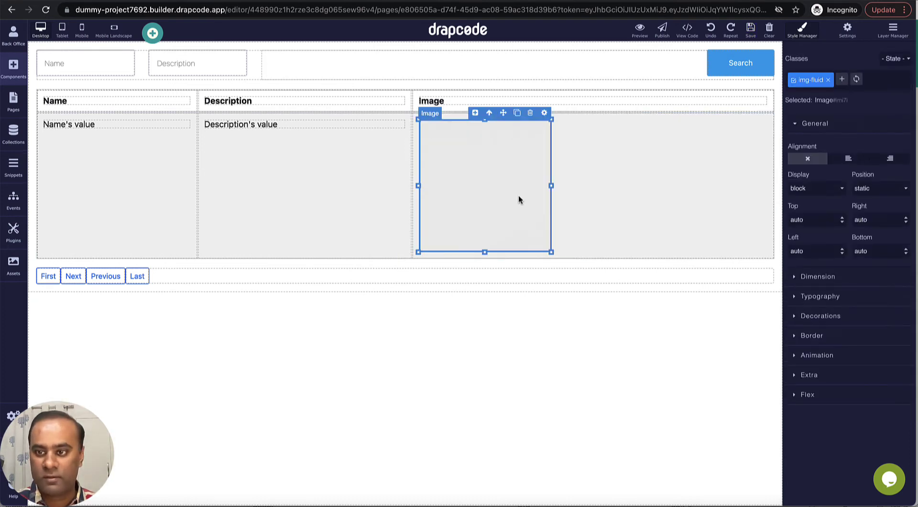
{"action": "left_click", "coordinate": [819, 277]}
{"action": "scroll", "coordinate": [823, 274], "scroll_direction": "down", "scroll_amount": 3}
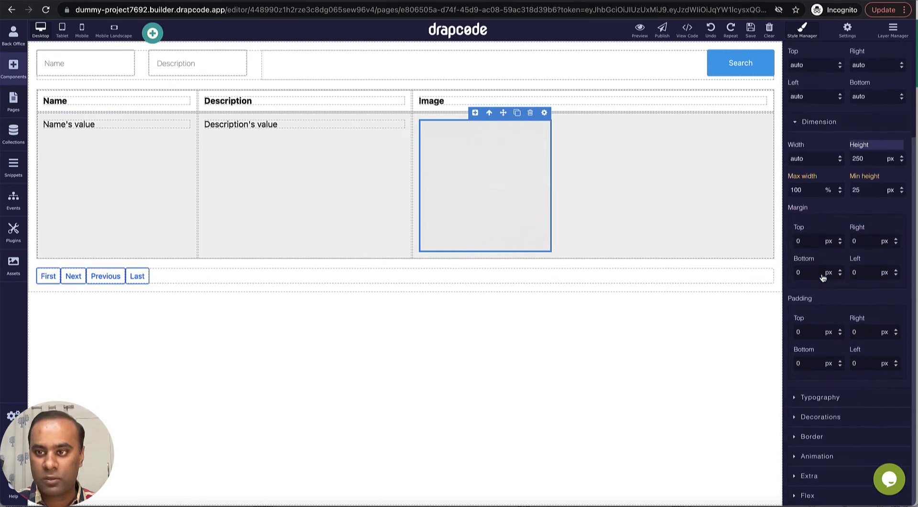
{"action": "double_click", "coordinate": [867, 160]}
{"action": "type", "text": "15"}
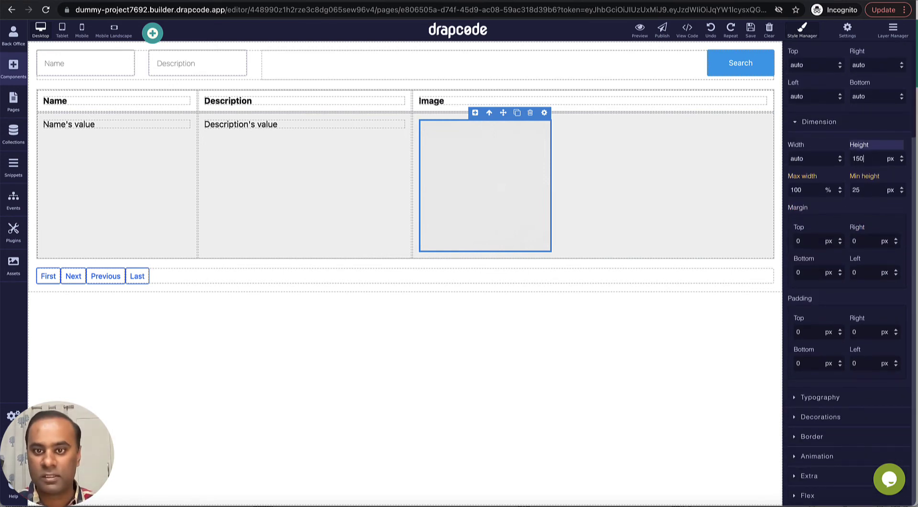
{"action": "type", "text": "0"}
{"action": "key", "text": "Return"}
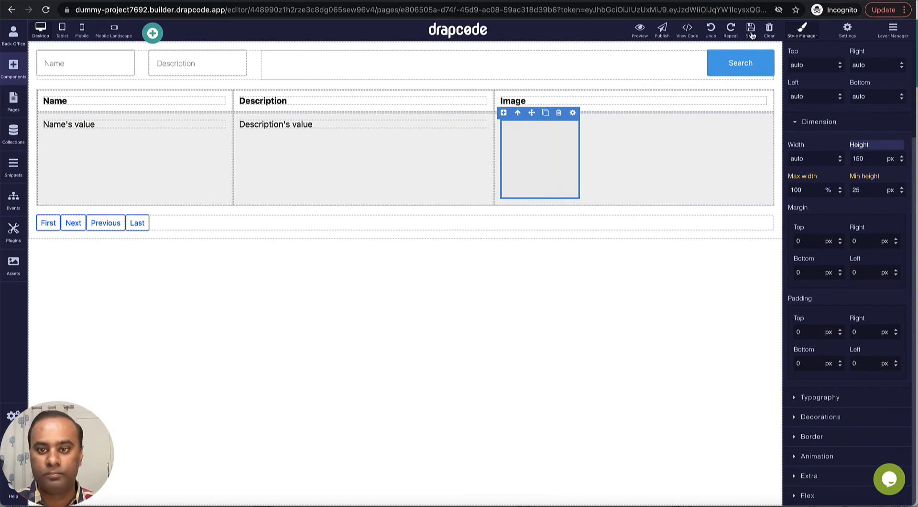
Reload the home page preview and check how the Person table's Image column is displayed
{"action": "left_click", "coordinate": [680, 308]}
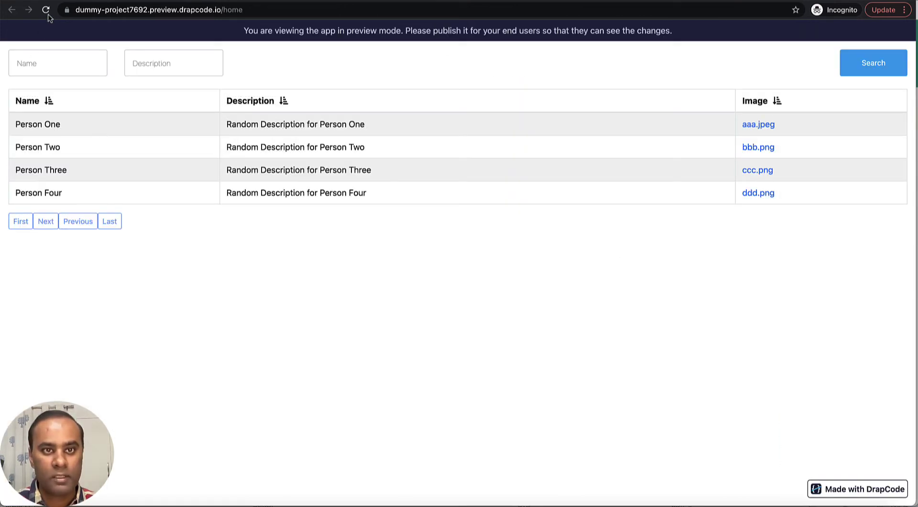
{"action": "left_click", "coordinate": [46, 10]}
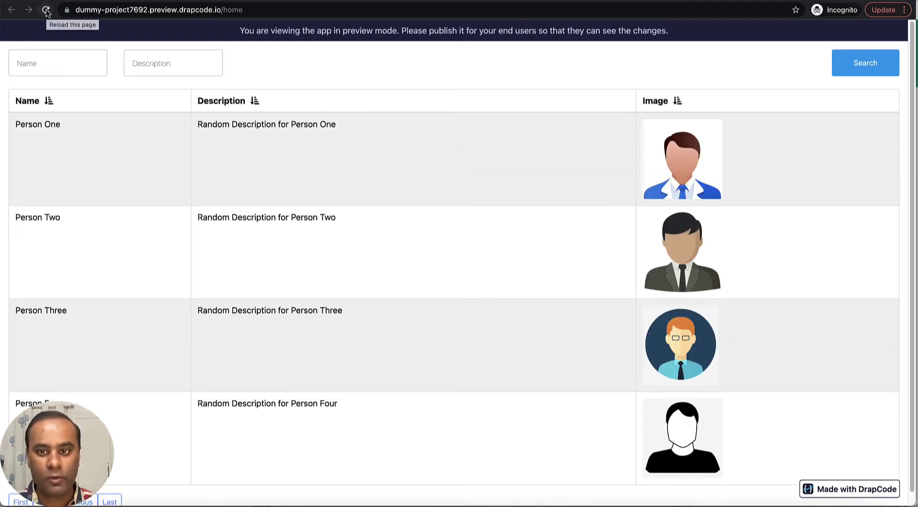
{"action": "scroll", "coordinate": [775, 193], "scroll_direction": "down", "scroll_amount": 1}
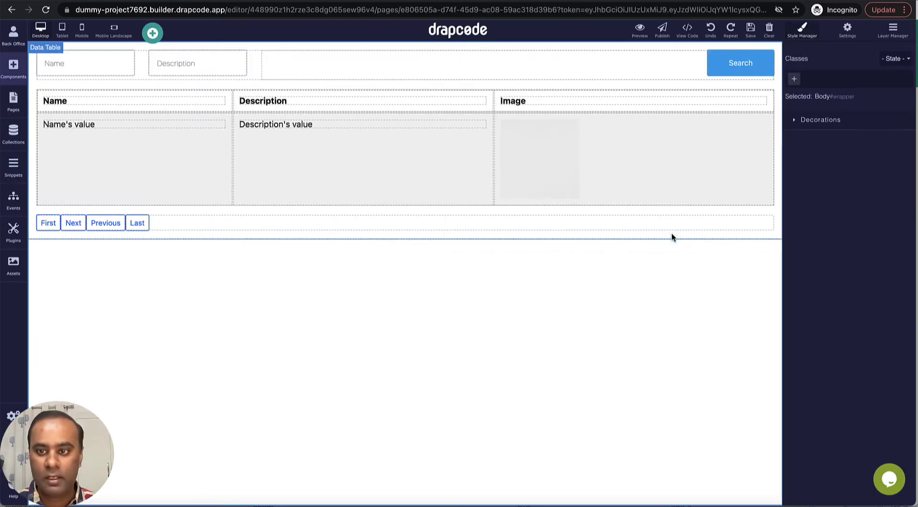
Delete the data table from the home page and add a Data Group component to the empty canvas
{"action": "left_click", "coordinate": [672, 238]}
{"action": "left_click", "coordinate": [760, 246]}
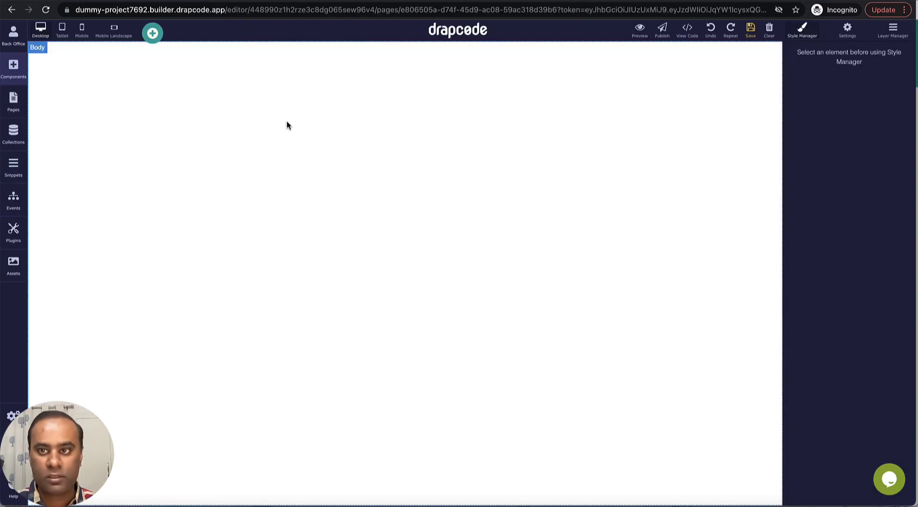
{"action": "left_click", "coordinate": [13, 66]}
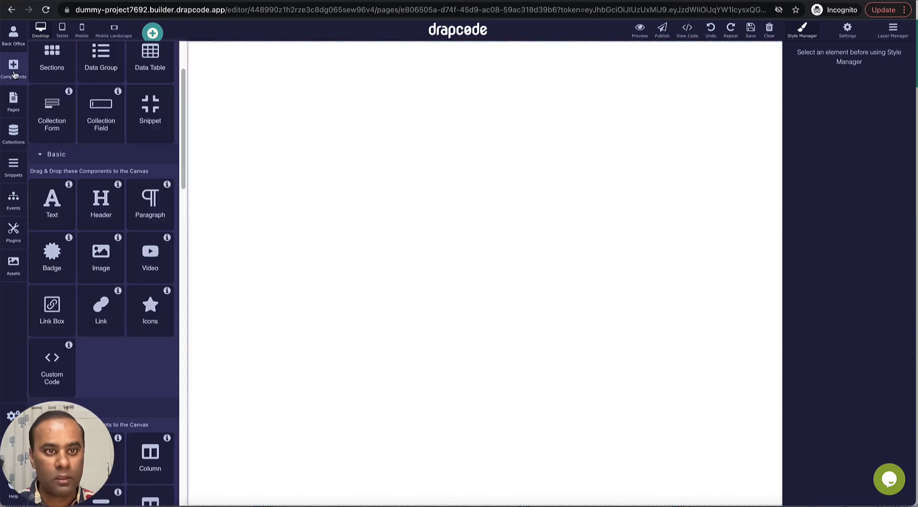
{"action": "scroll", "coordinate": [104, 121], "scroll_direction": "up", "scroll_amount": 2}
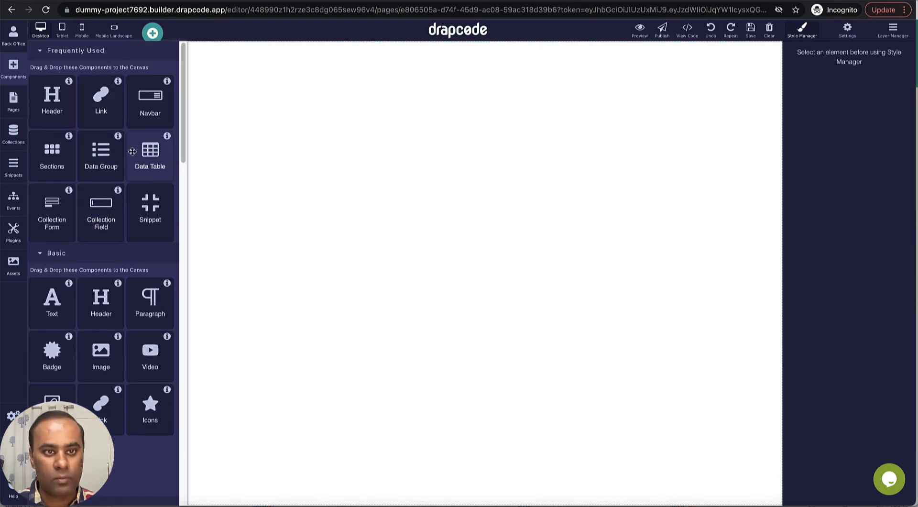
{"action": "left_click_drag", "start_coordinate": [108, 154], "coordinate": [221, 172]}
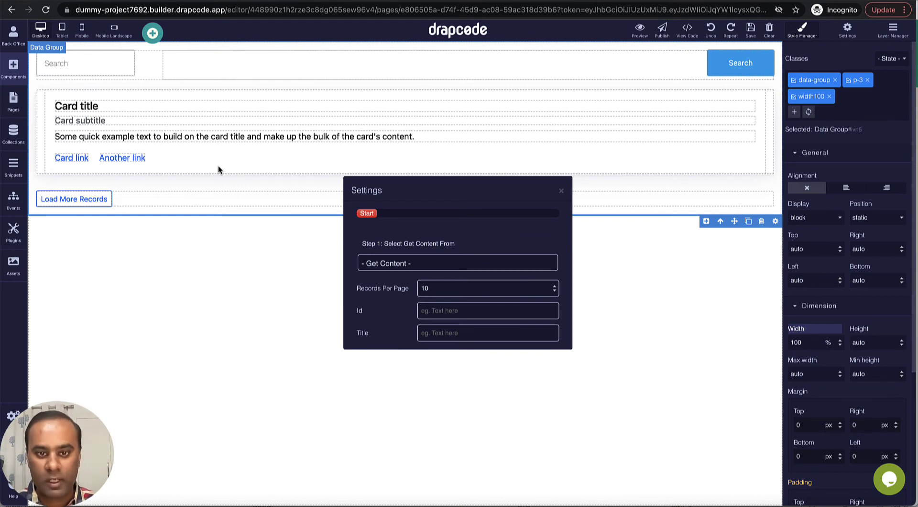
Set the data group to Get Data From Collection with Person as the collection, and delete its search form
{"action": "left_click", "coordinate": [420, 263]}
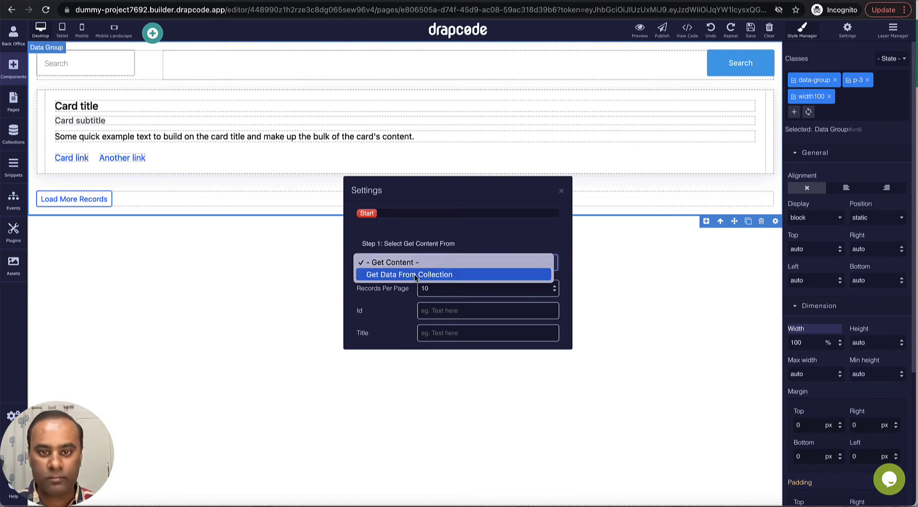
{"action": "left_click", "coordinate": [415, 275]}
{"action": "left_click", "coordinate": [412, 285]}
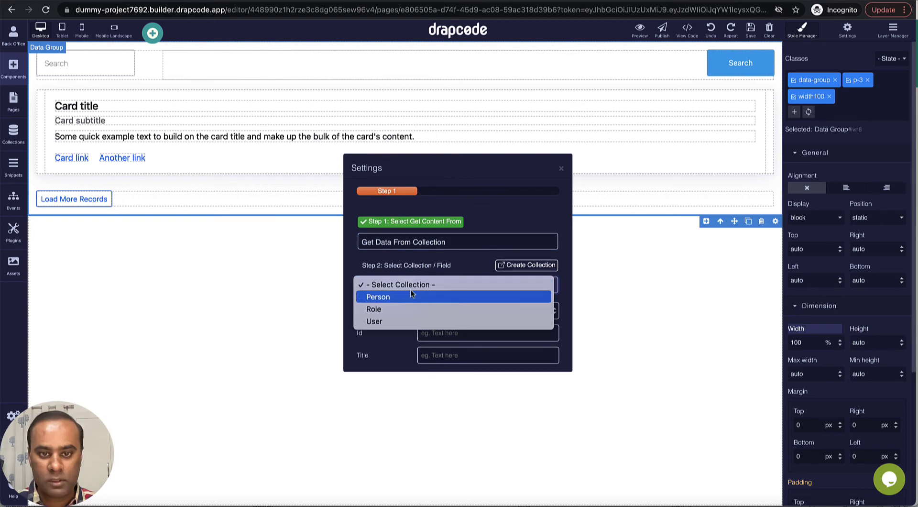
{"action": "left_click", "coordinate": [413, 297]}
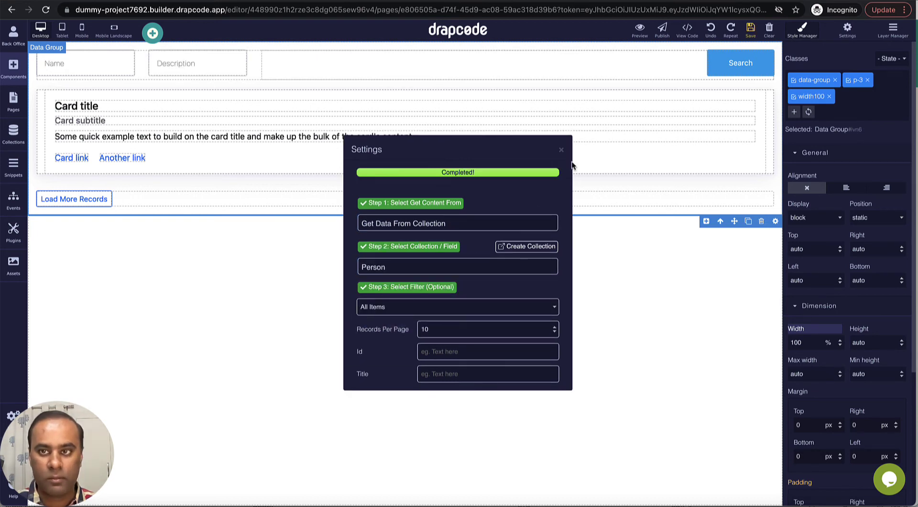
{"action": "left_click", "coordinate": [562, 151]}
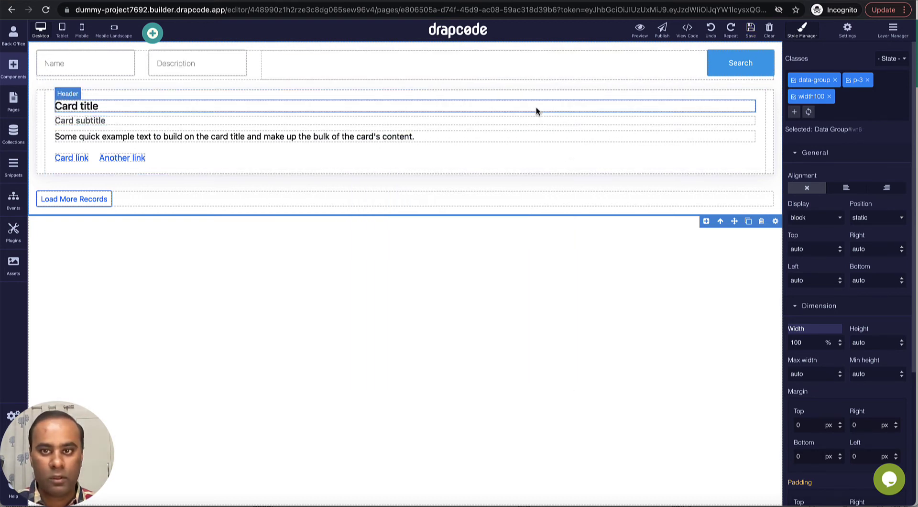
{"action": "left_click", "coordinate": [615, 77]}
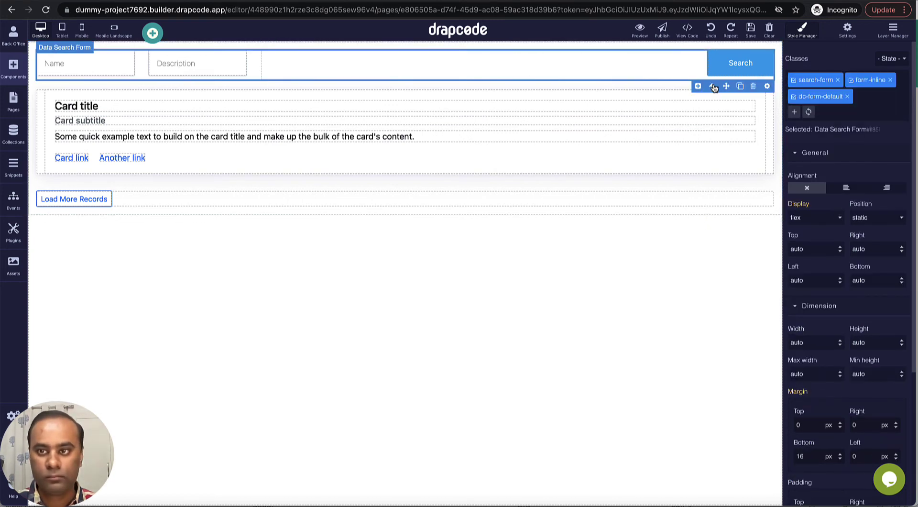
{"action": "left_click", "coordinate": [753, 86]}
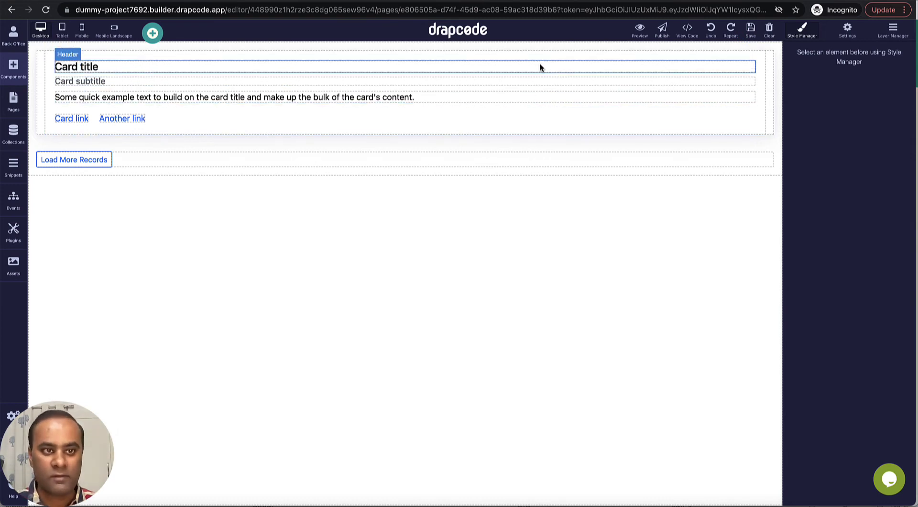
Add a Cards component above the existing card in the data group, using the Image Card layout
{"action": "left_click", "coordinate": [14, 67]}
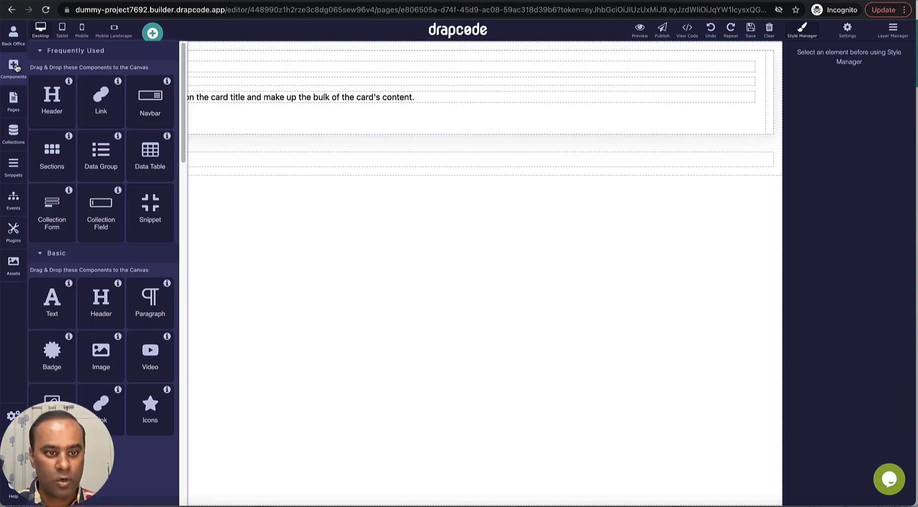
{"action": "scroll", "coordinate": [96, 230], "scroll_direction": "down", "scroll_amount": 15}
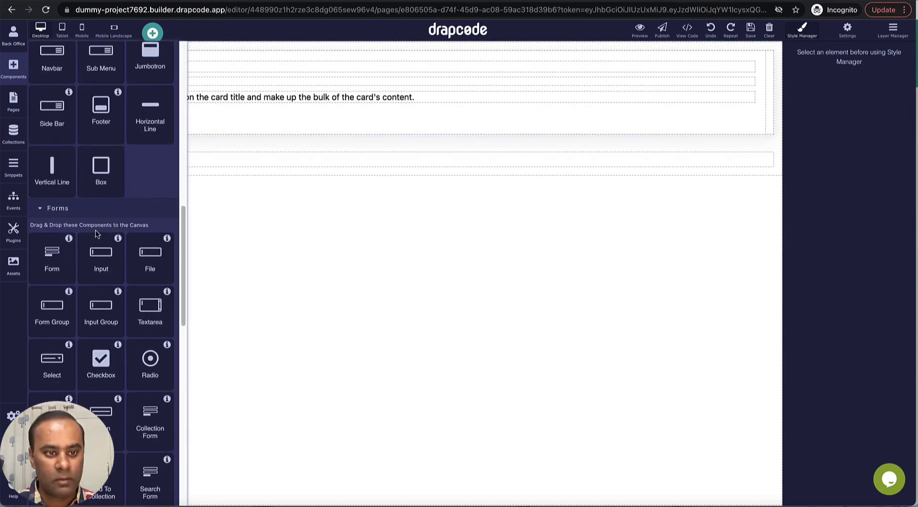
{"action": "scroll", "coordinate": [96, 233], "scroll_direction": "down", "scroll_amount": 10}
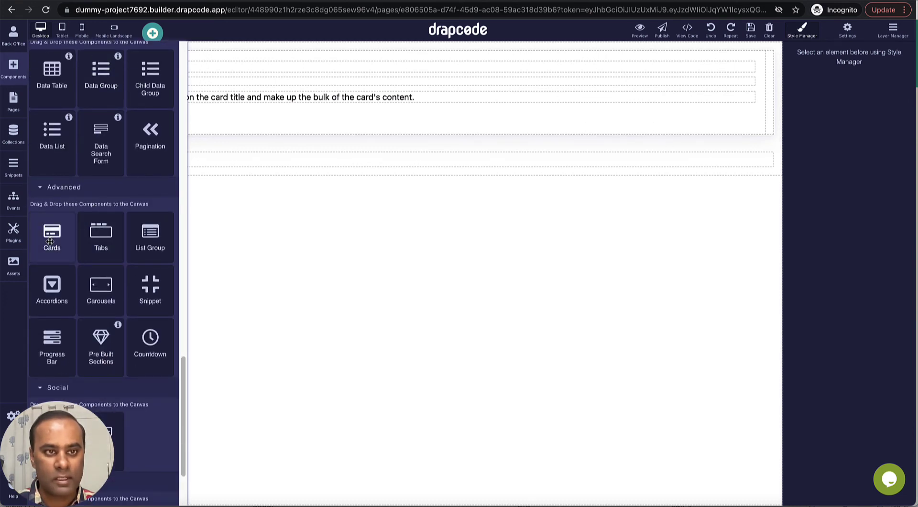
{"action": "left_click_drag", "start_coordinate": [50, 242], "coordinate": [208, 55]}
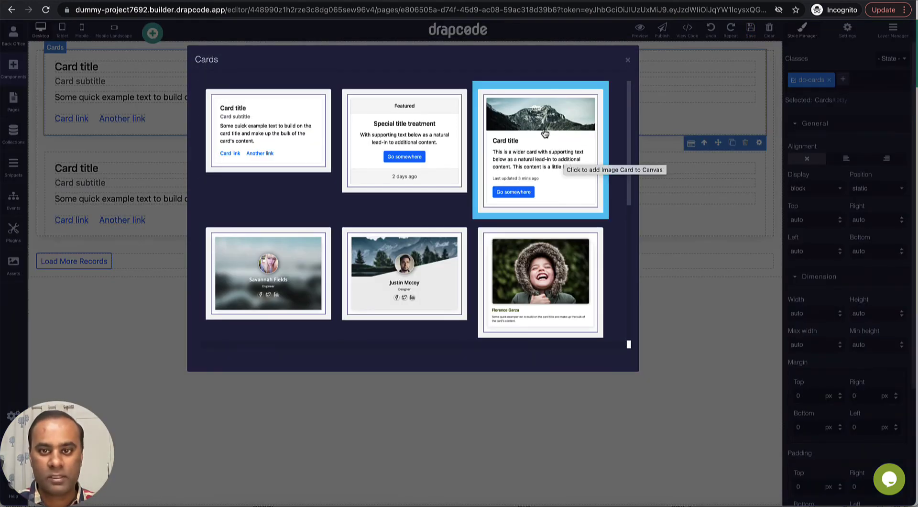
{"action": "left_click", "coordinate": [554, 150]}
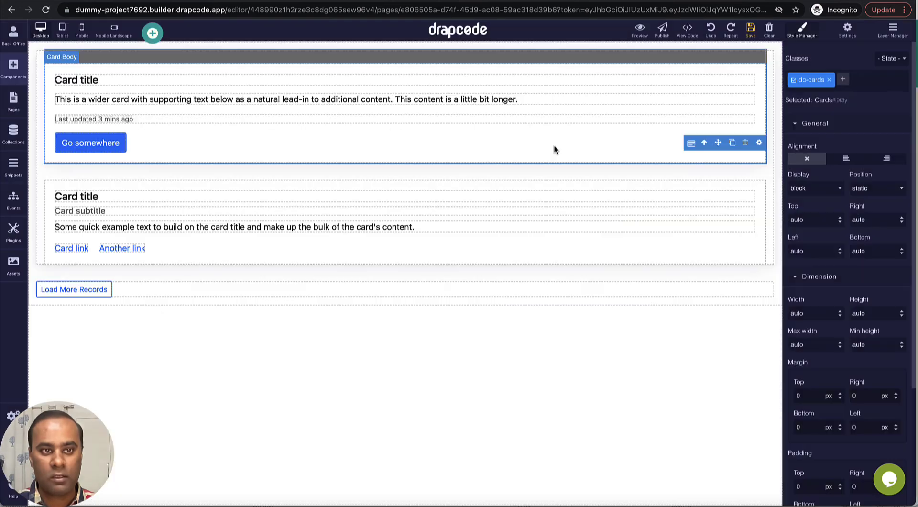
Delete the data group's original text card below the new image card
{"action": "scroll", "coordinate": [541, 197], "scroll_direction": "down", "scroll_amount": 4}
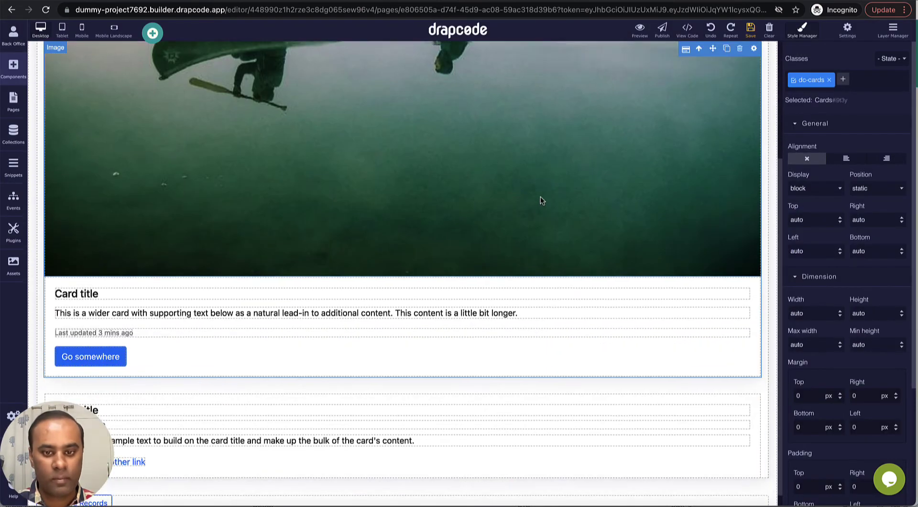
{"action": "left_click", "coordinate": [532, 380]}
{"action": "left_click", "coordinate": [740, 373]}
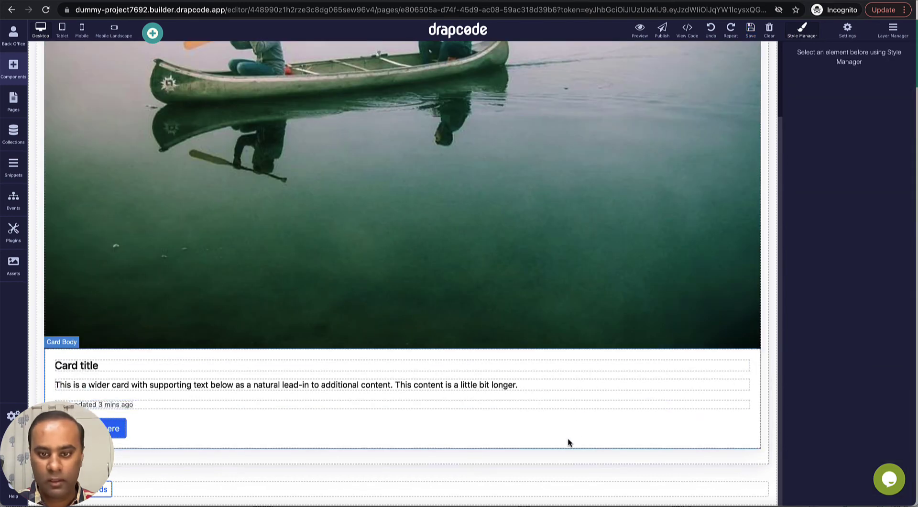
Open the settings of the column inside the data group's card and set its Bigger Mobiles Width to 12/12
{"action": "scroll", "coordinate": [728, 188], "scroll_direction": "up", "scroll_amount": 2}
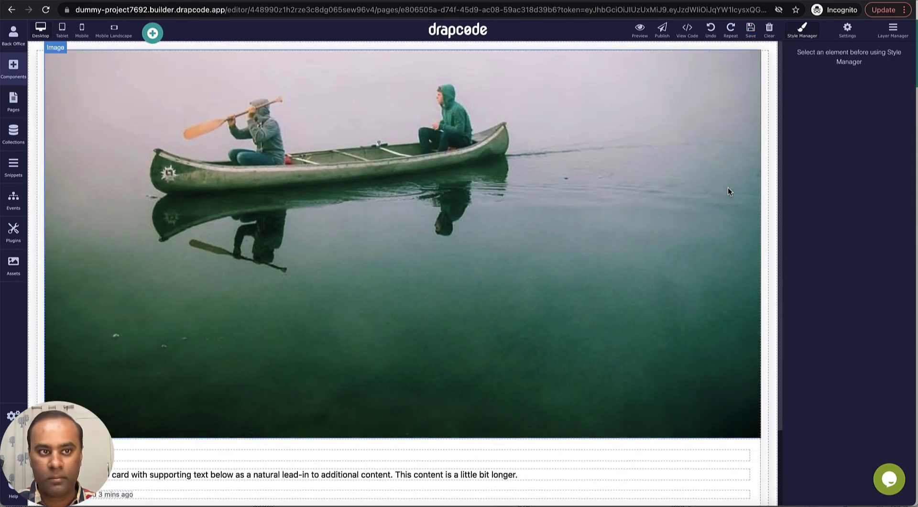
{"action": "left_click", "coordinate": [764, 121]}
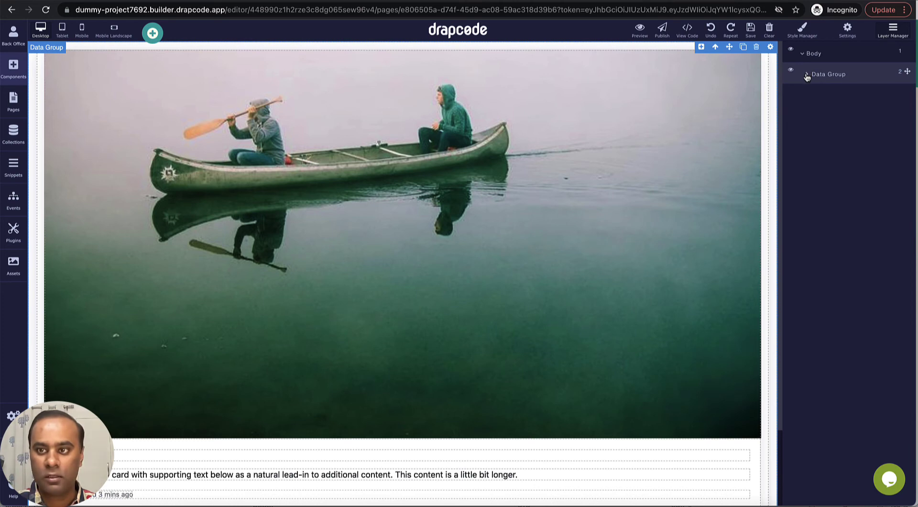
{"action": "left_click", "coordinate": [808, 74]}
{"action": "left_click", "coordinate": [812, 96]}
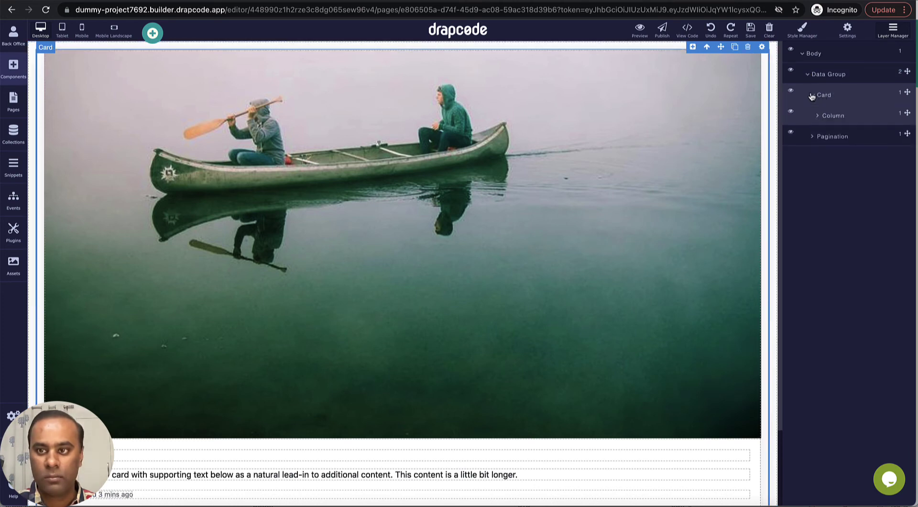
{"action": "left_click", "coordinate": [826, 116]}
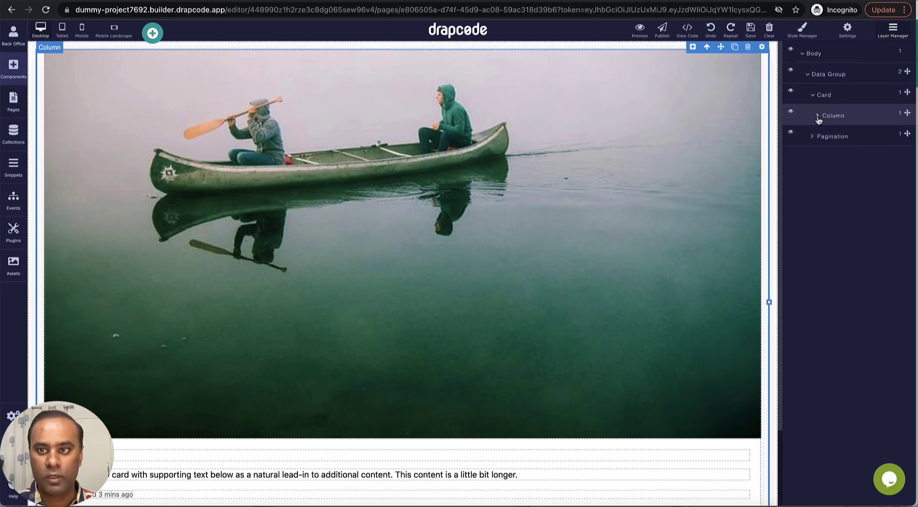
{"action": "left_click", "coordinate": [762, 47]}
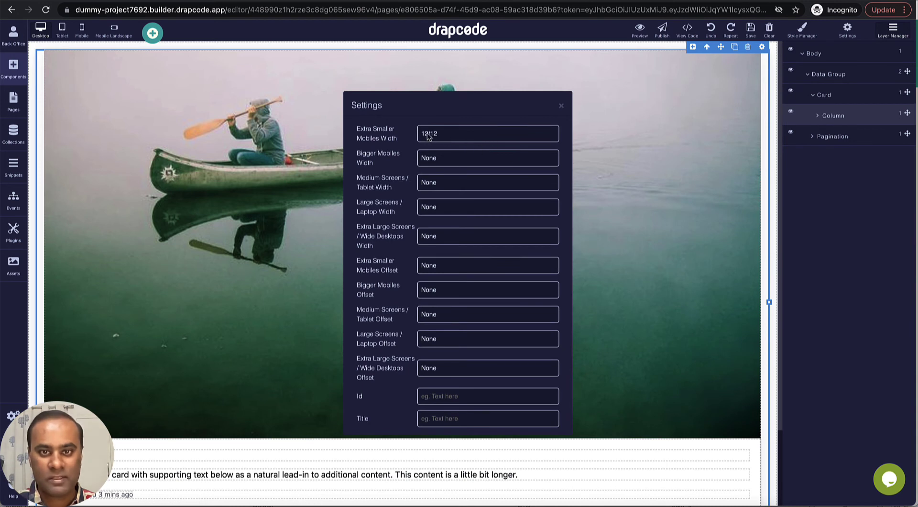
{"action": "left_click", "coordinate": [442, 160]}
{"action": "left_click", "coordinate": [430, 317]}
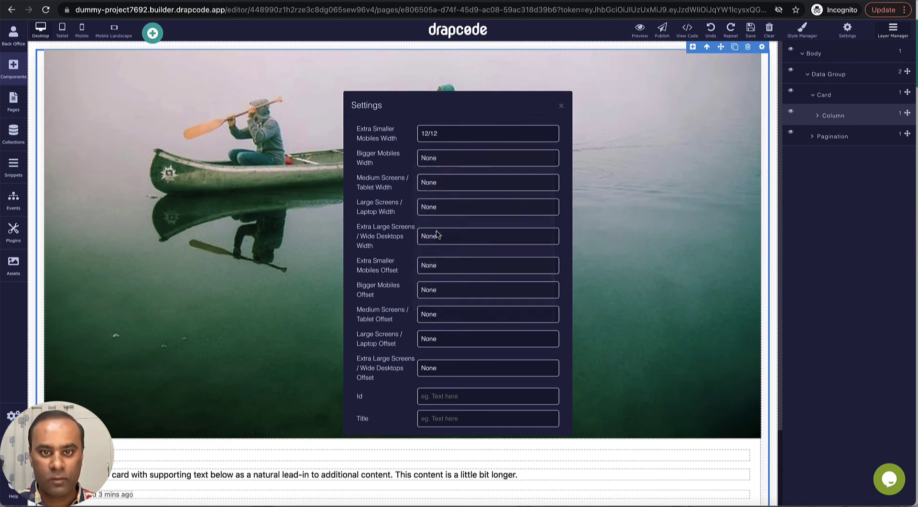
Set the column's Medium Screens, Large Screens and Extra Large Screens widths to 2/12 and close its settings
{"action": "left_click", "coordinate": [441, 183]}
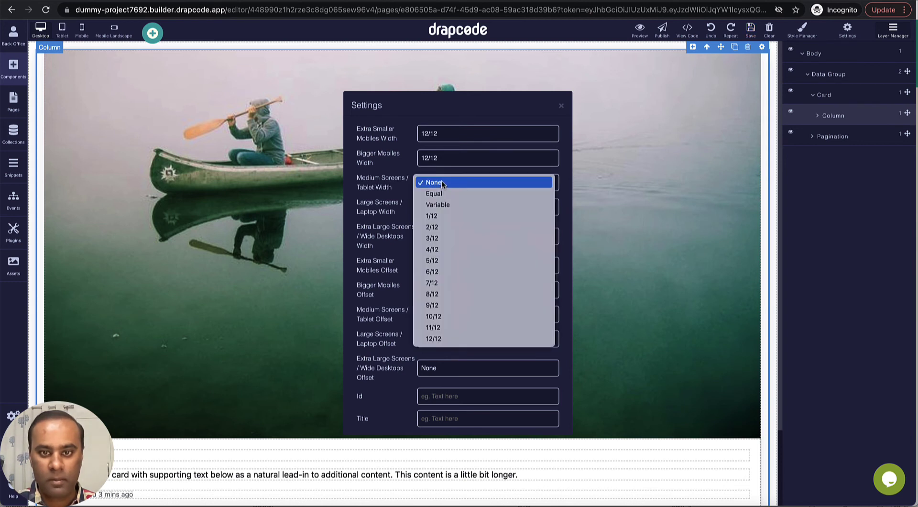
{"action": "left_click", "coordinate": [446, 226]}
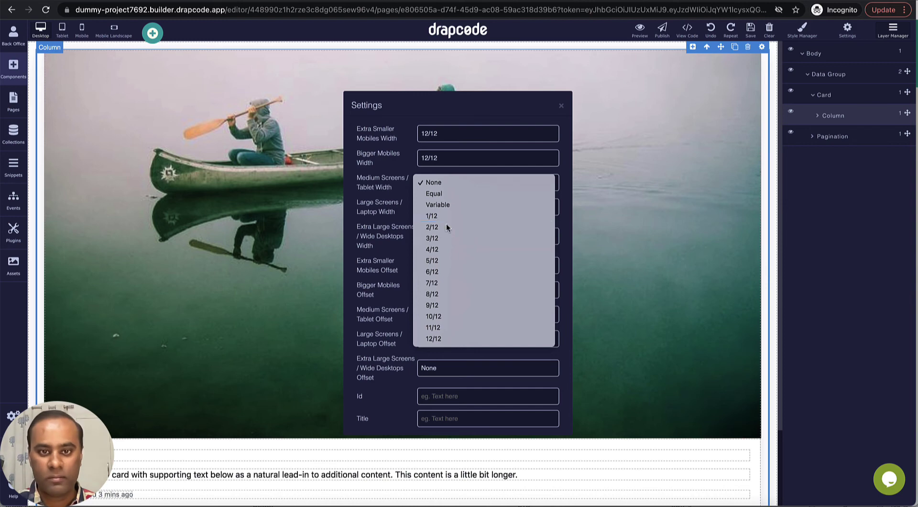
{"action": "left_click", "coordinate": [441, 207]}
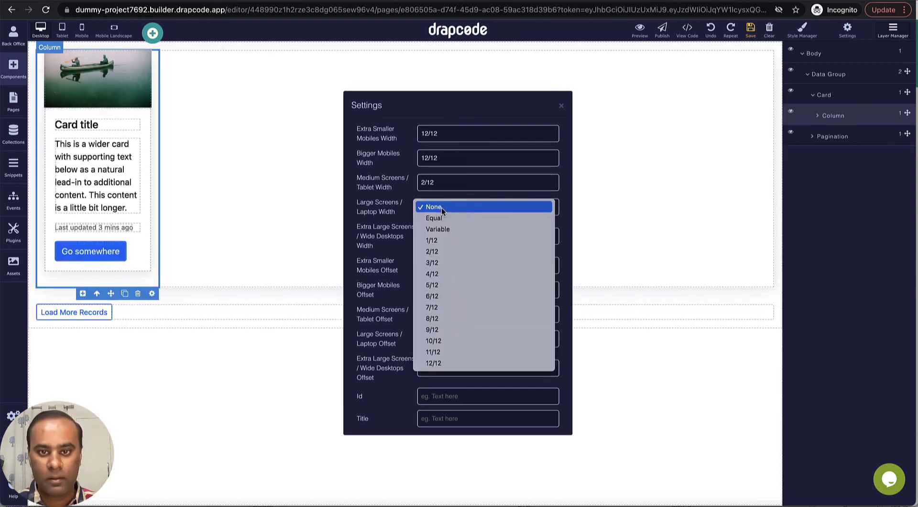
{"action": "left_click", "coordinate": [443, 251]}
{"action": "left_click", "coordinate": [448, 238]}
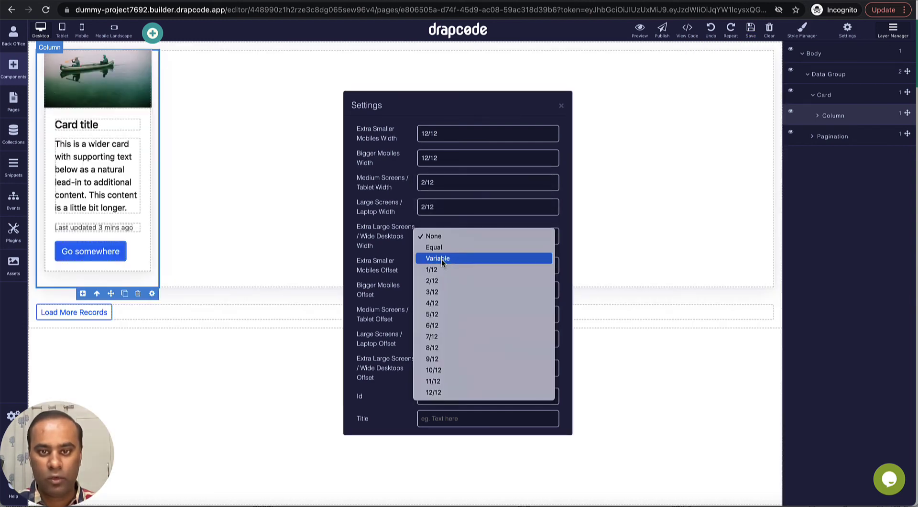
{"action": "left_click", "coordinate": [448, 281]}
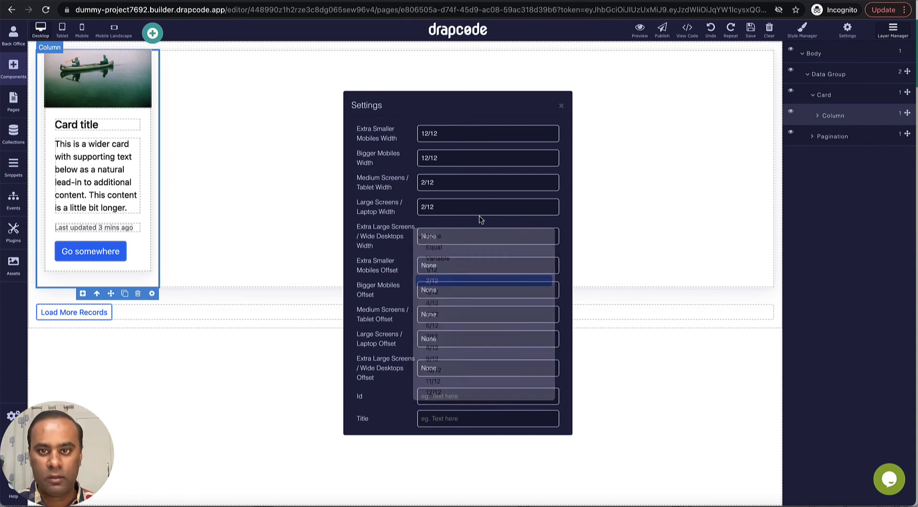
{"action": "left_click", "coordinate": [562, 106]}
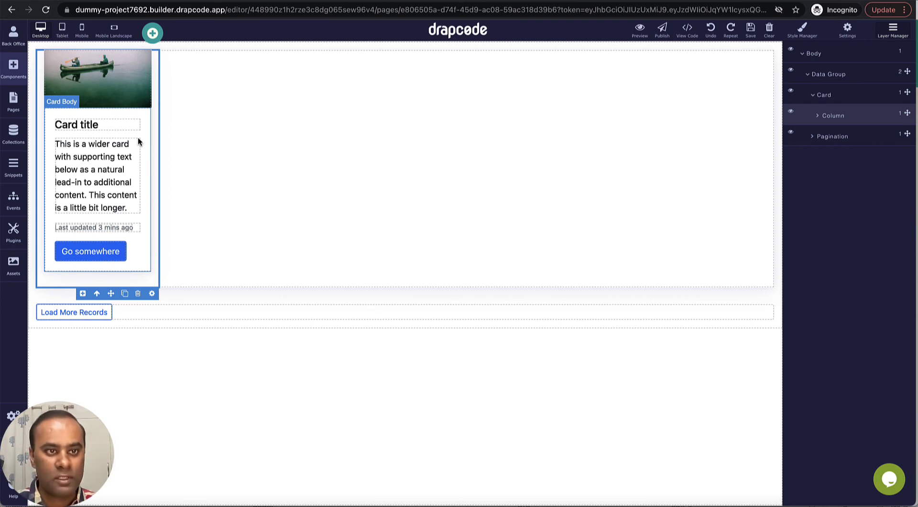
Set the card's image to Get Image from Collection - Person, using the Image field
{"action": "left_click", "coordinate": [129, 102]}
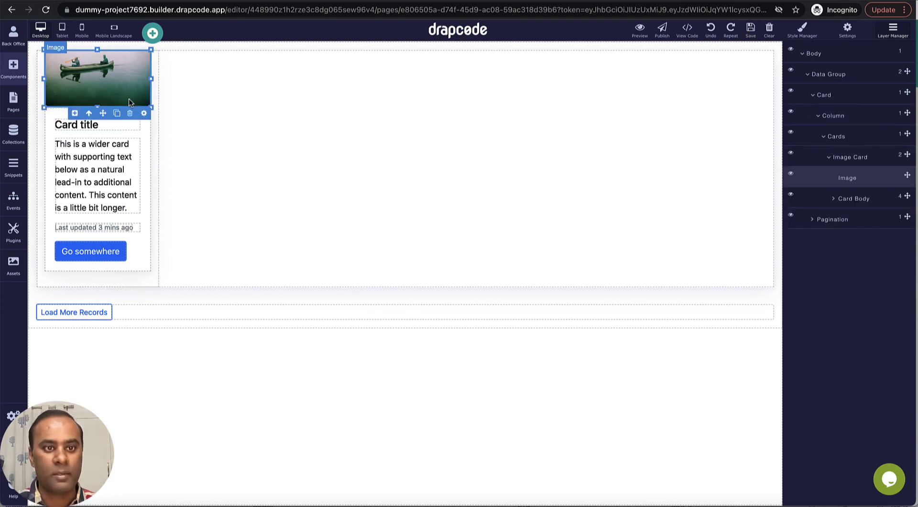
{"action": "left_click", "coordinate": [143, 114]}
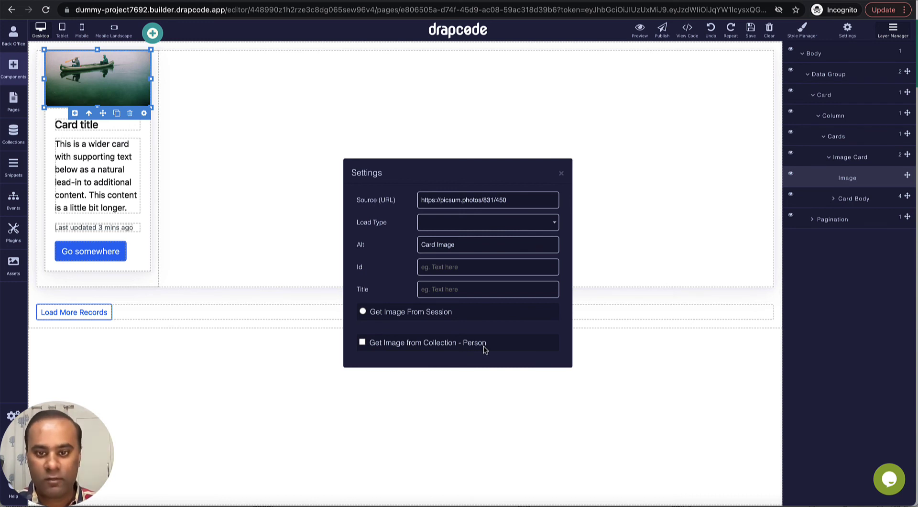
{"action": "left_click", "coordinate": [362, 342]}
{"action": "left_click", "coordinate": [408, 355]}
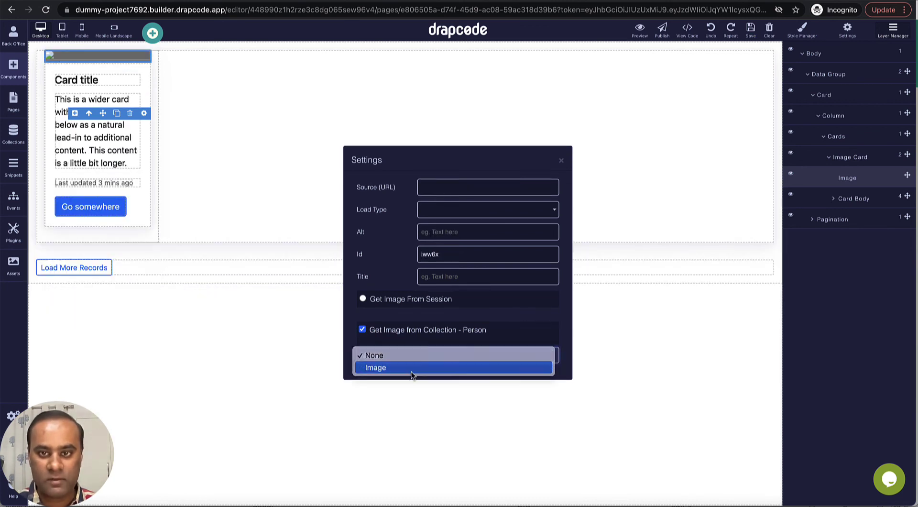
{"action": "left_click", "coordinate": [412, 367]}
{"action": "left_click", "coordinate": [562, 162]}
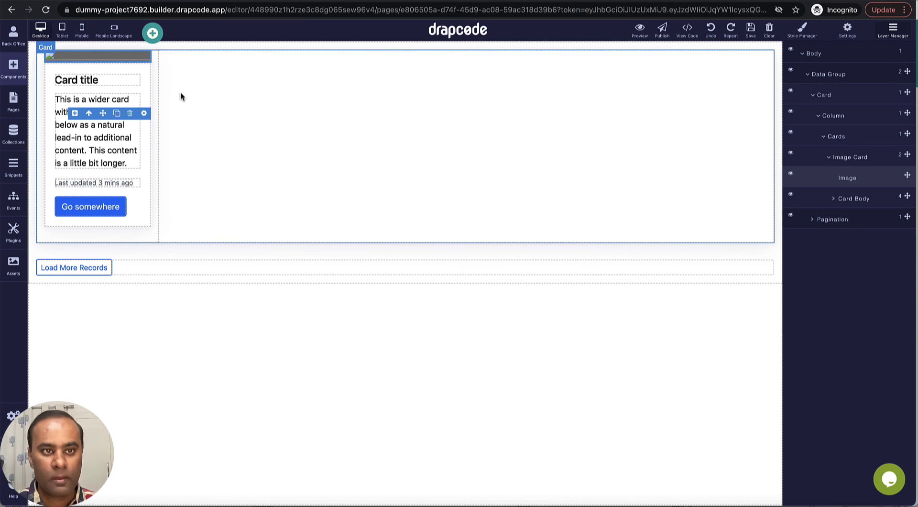
Set the card title to Get Data from Collection - Person, using the Name field
{"action": "left_click", "coordinate": [110, 80]}
{"action": "left_click", "coordinate": [134, 68]}
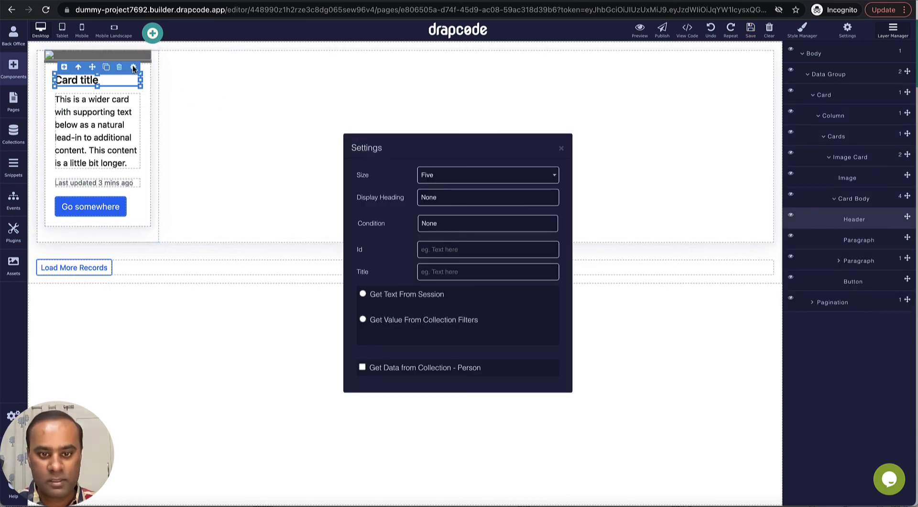
{"action": "left_click", "coordinate": [362, 367]}
{"action": "left_click", "coordinate": [408, 380]}
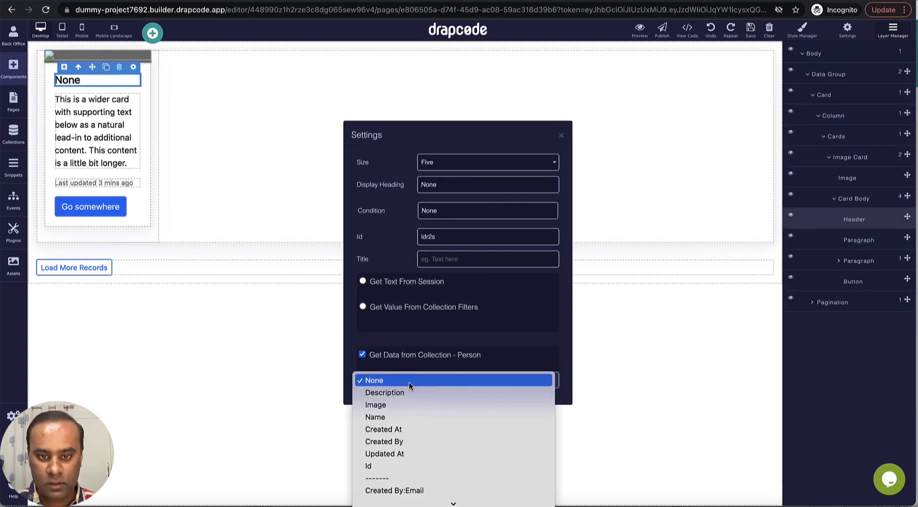
{"action": "left_click", "coordinate": [412, 417]}
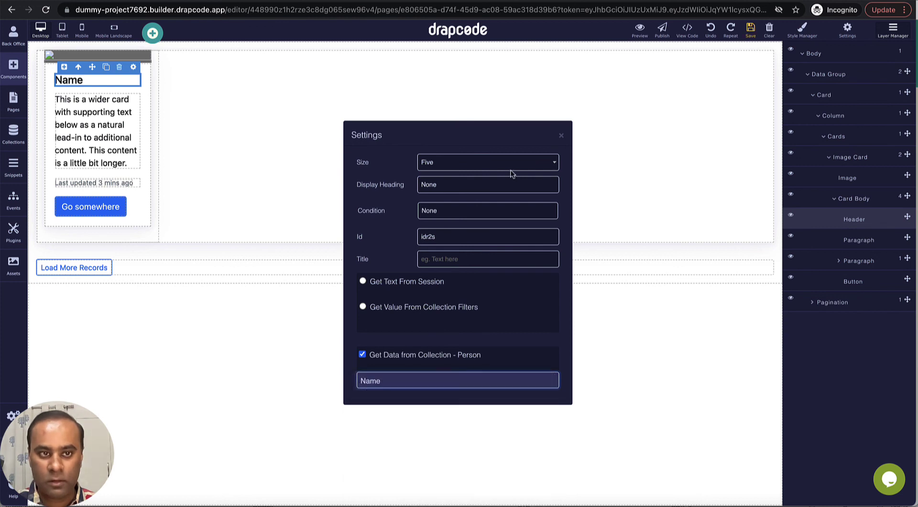
{"action": "left_click", "coordinate": [561, 136]}
Set the card's supporting text paragraph to Get Data from Collection - Person, using the Description field
{"action": "left_click", "coordinate": [139, 115]}
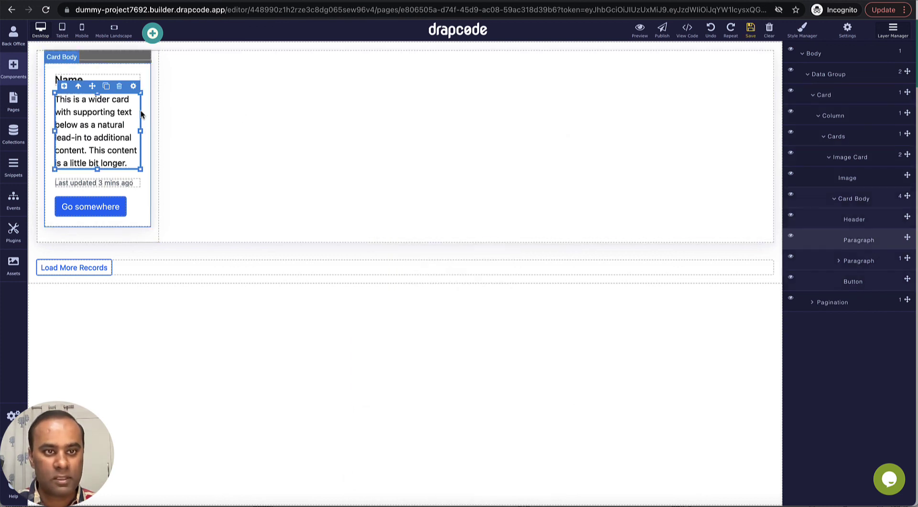
{"action": "left_click", "coordinate": [133, 86]}
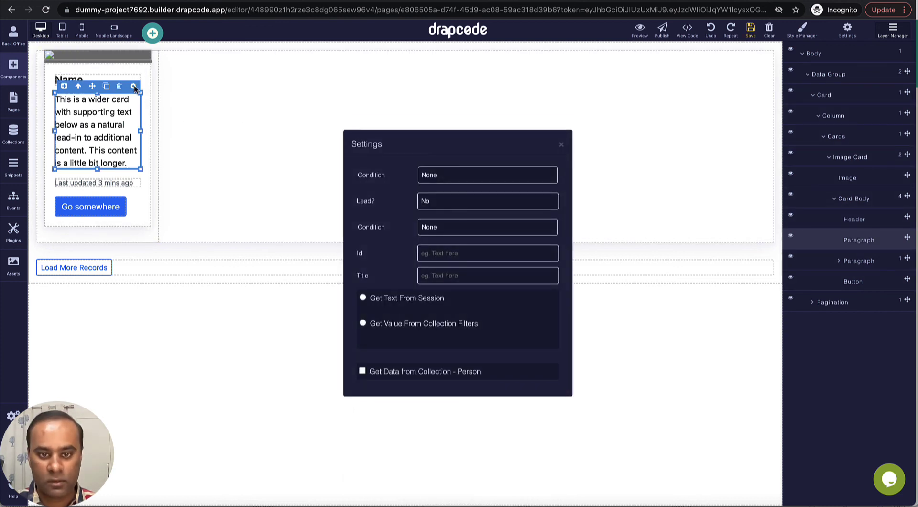
{"action": "left_click", "coordinate": [363, 371]}
{"action": "left_click", "coordinate": [431, 383]}
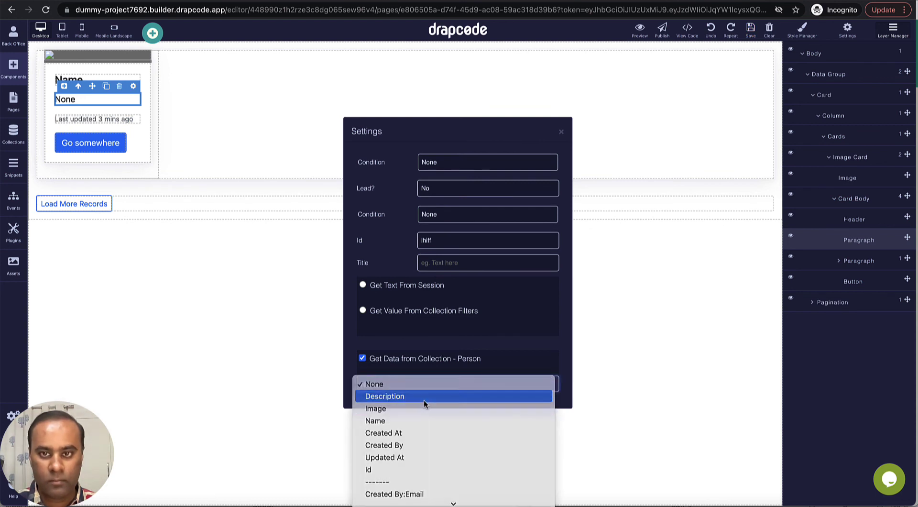
{"action": "left_click", "coordinate": [424, 397]}
{"action": "left_click", "coordinate": [561, 132]}
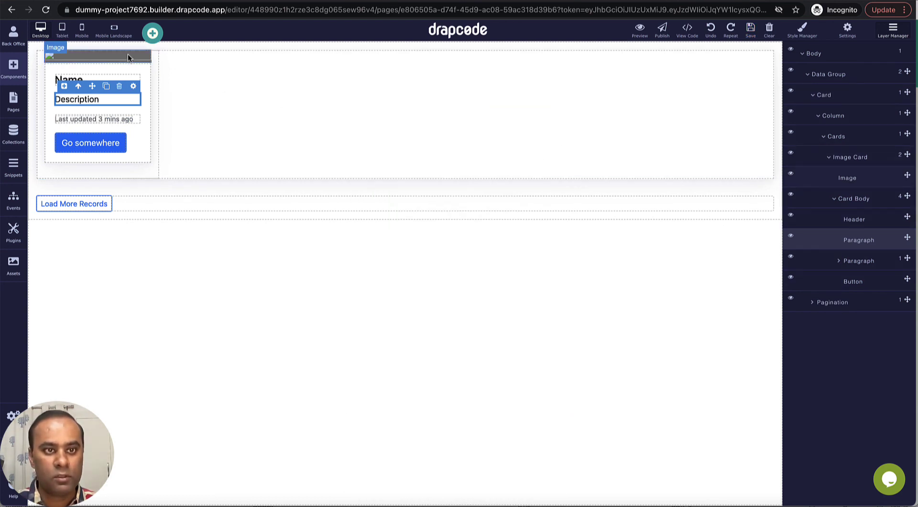
Save the home page, preview the Person image cards, and return to the page editor
{"action": "left_click", "coordinate": [738, 74]}
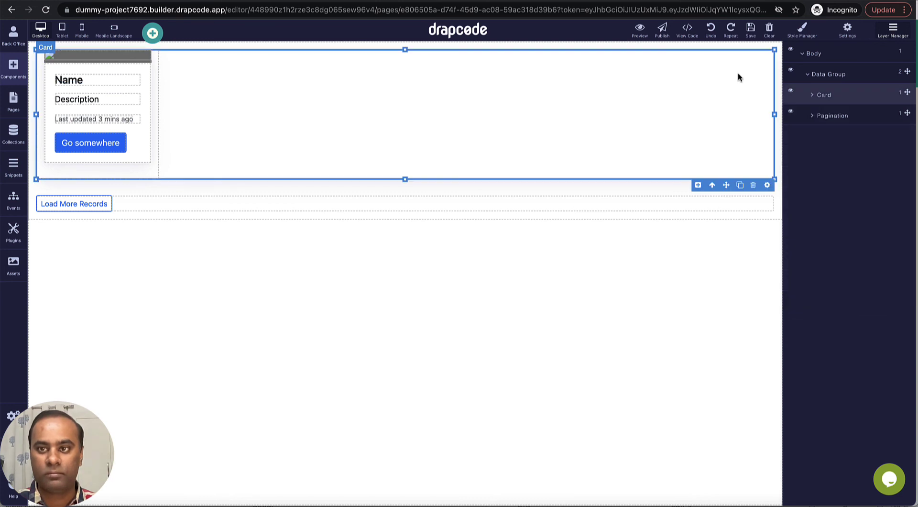
{"action": "left_click", "coordinate": [750, 29]}
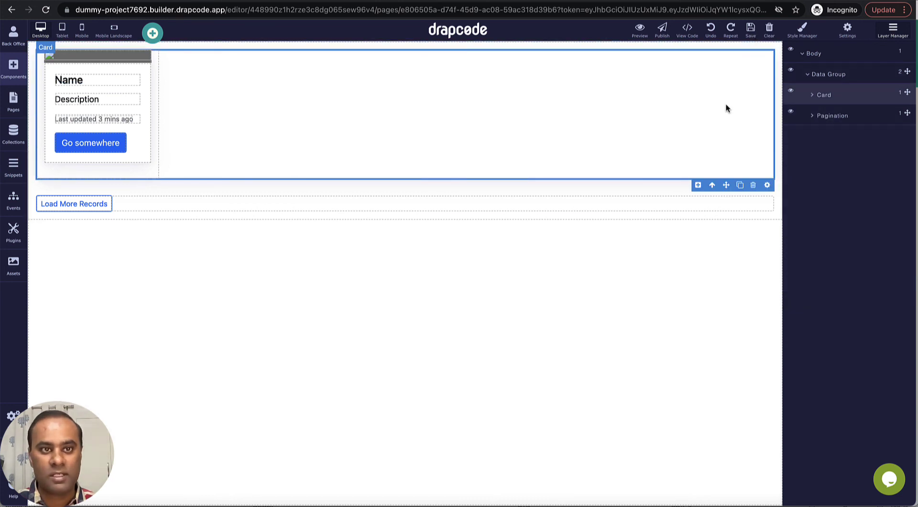
{"action": "left_click", "coordinate": [641, 30]}
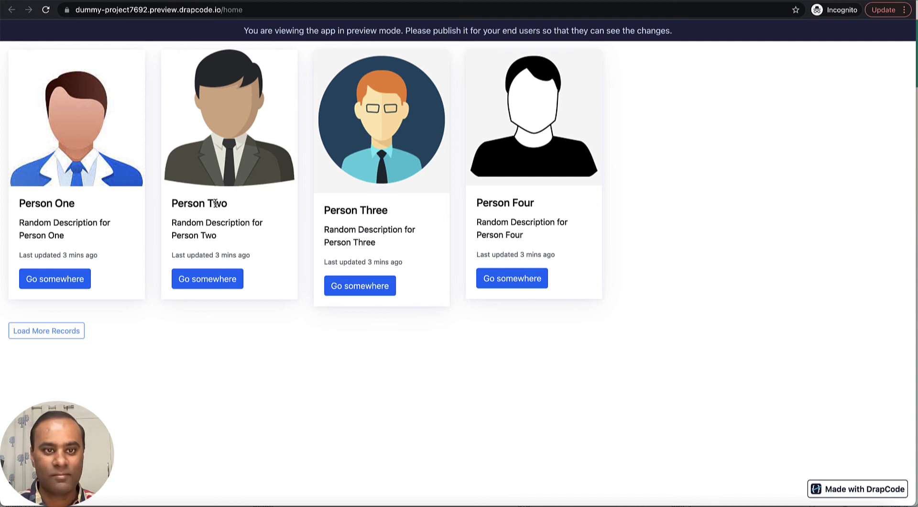
{"action": "key", "text": "ctrl+shift+Tab"}
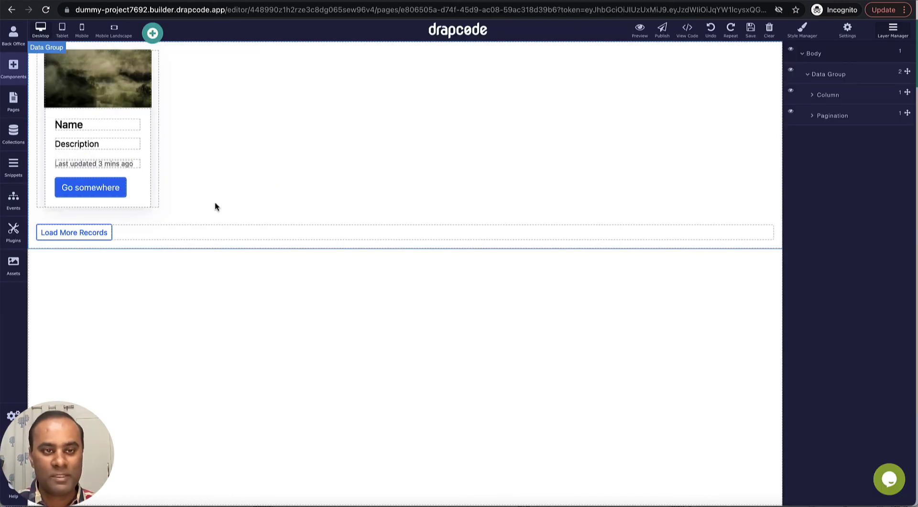